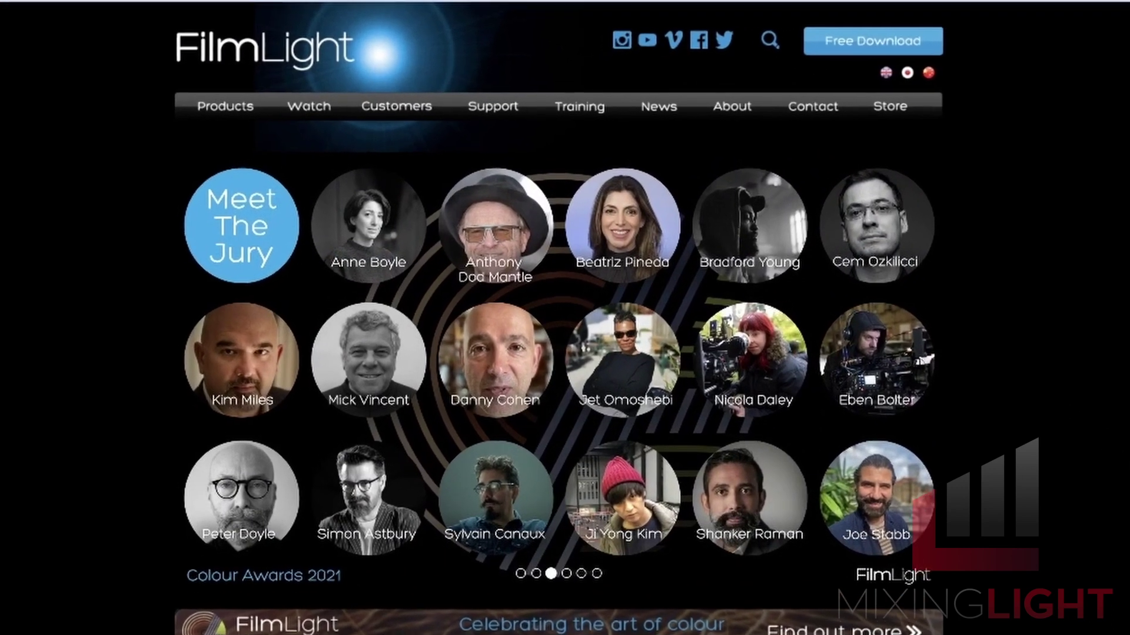
Go to the Training > Baselight STUDENT page and submit its registration form
mouse_move(591, 120)
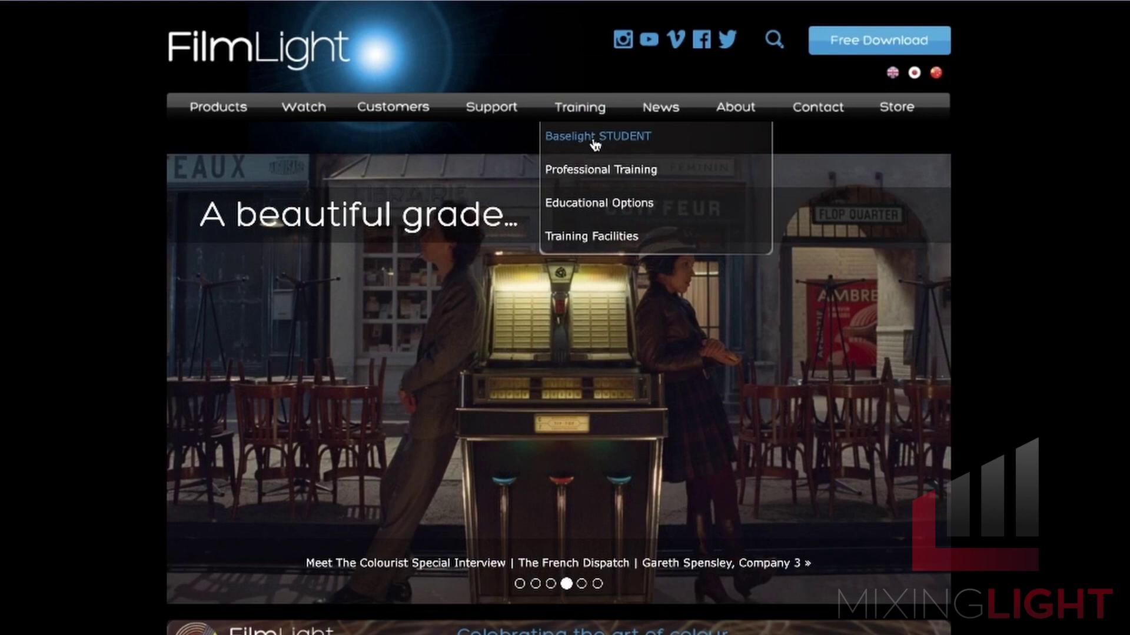
click(596, 141)
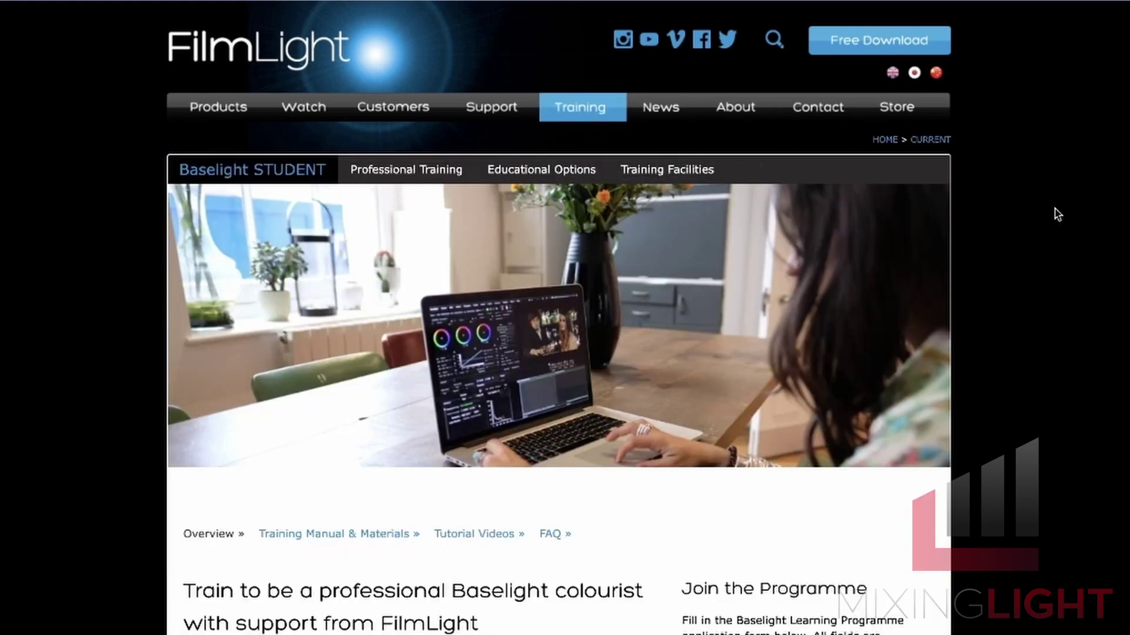
scroll(811, 162, down, 15)
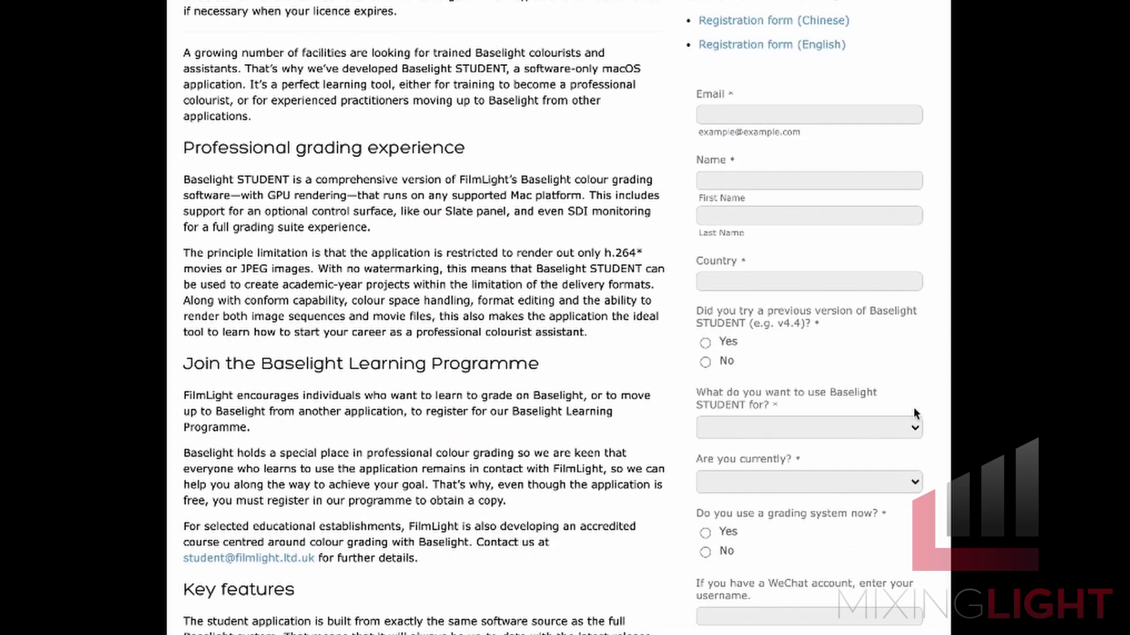
scroll(1066, 436, down, 4)
scroll(1066, 435, down, 2)
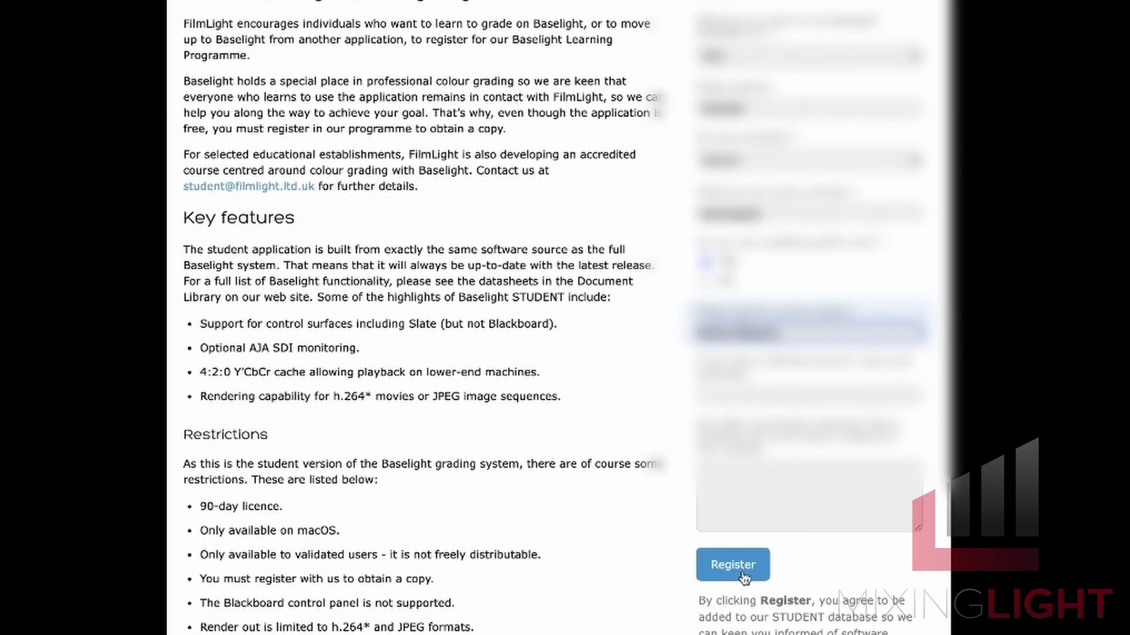
click(732, 564)
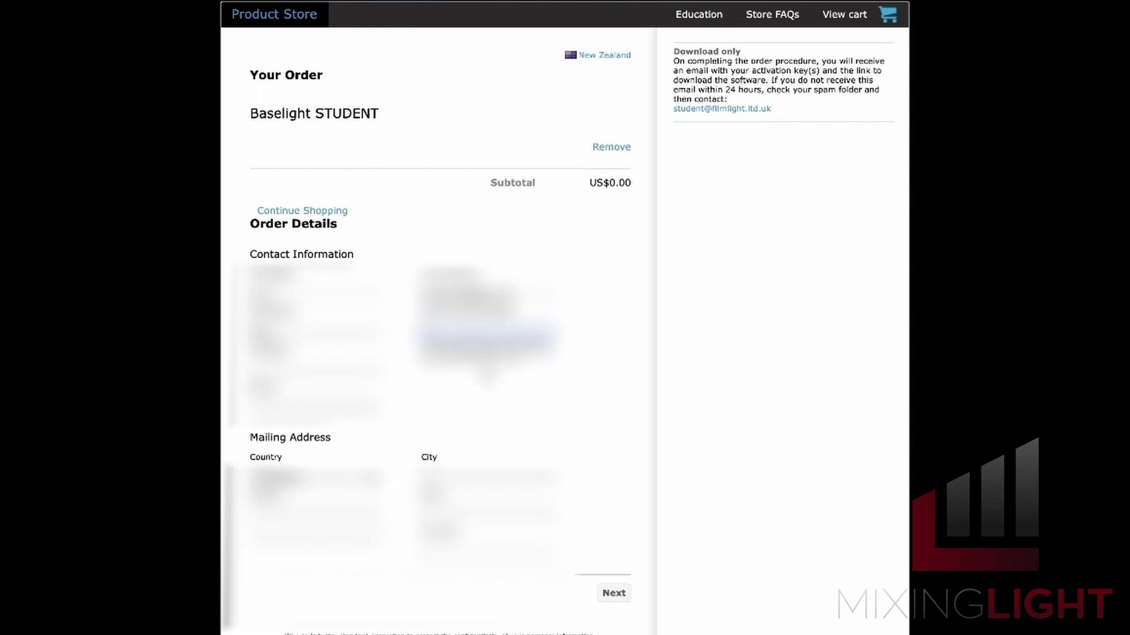
Enter the contact e-mail and mailing details, then complete the free US$0.00 Baselight STUDENT order
text(name@example)
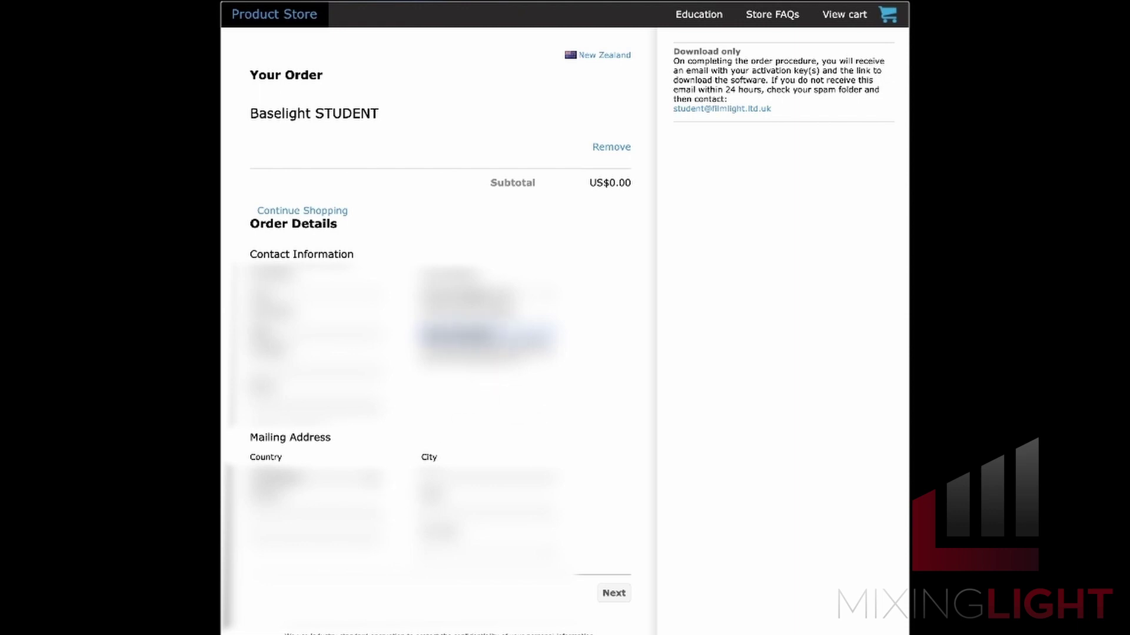
click(488, 551)
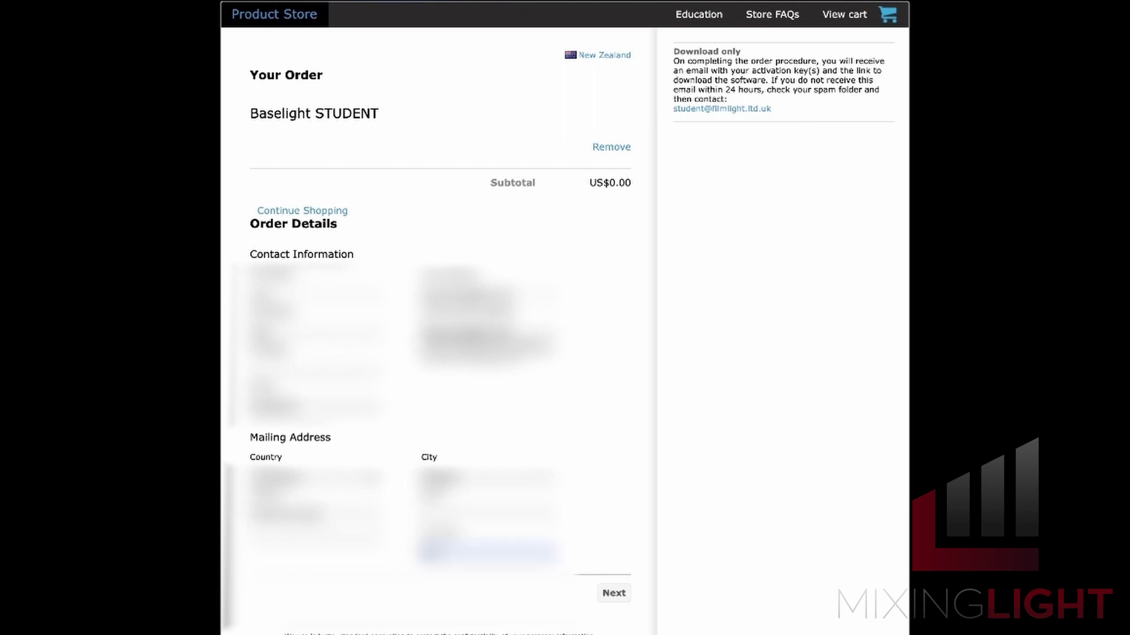
click(614, 593)
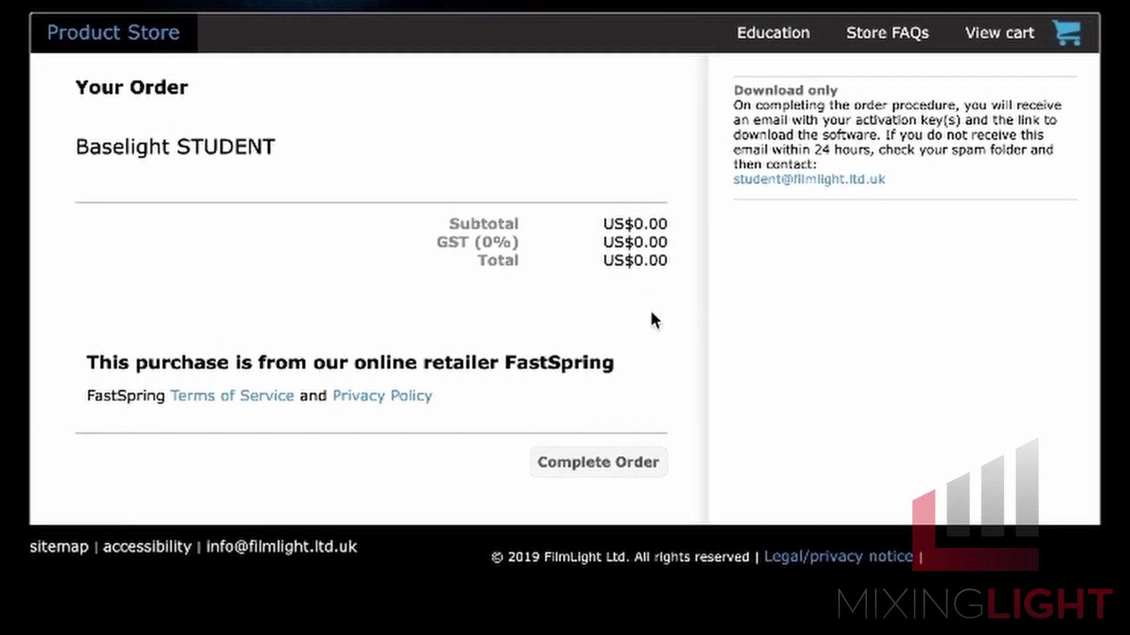
click(623, 469)
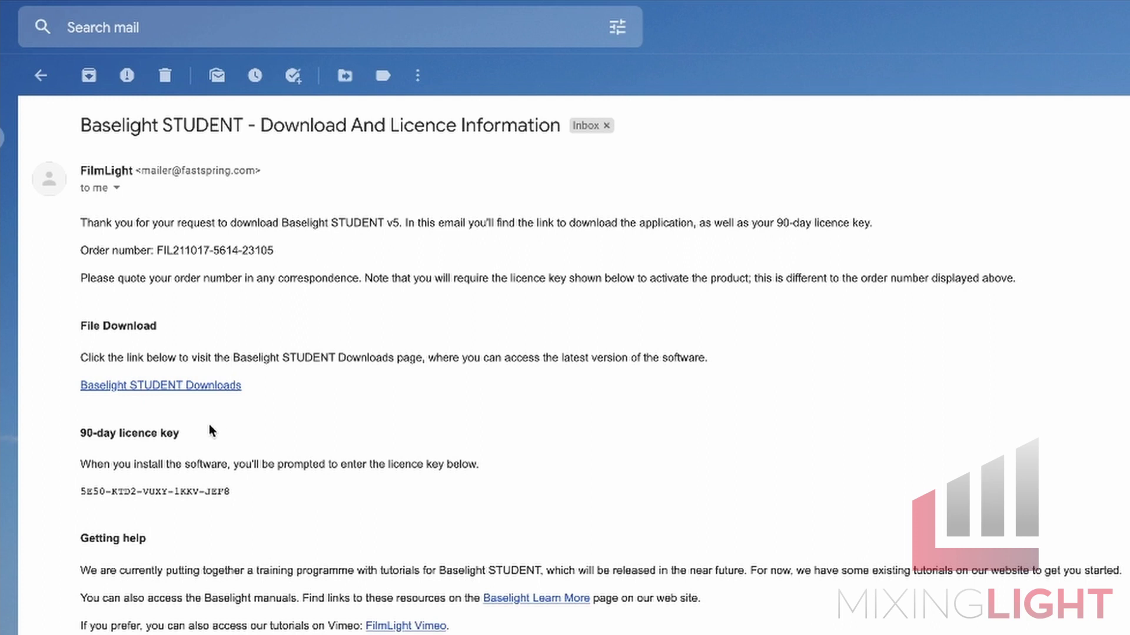
From the licence email, open the Baselight STUDENT 5.3.14209 Downloads page and select the 90-day licence key
drag(252, 482, 762, 495)
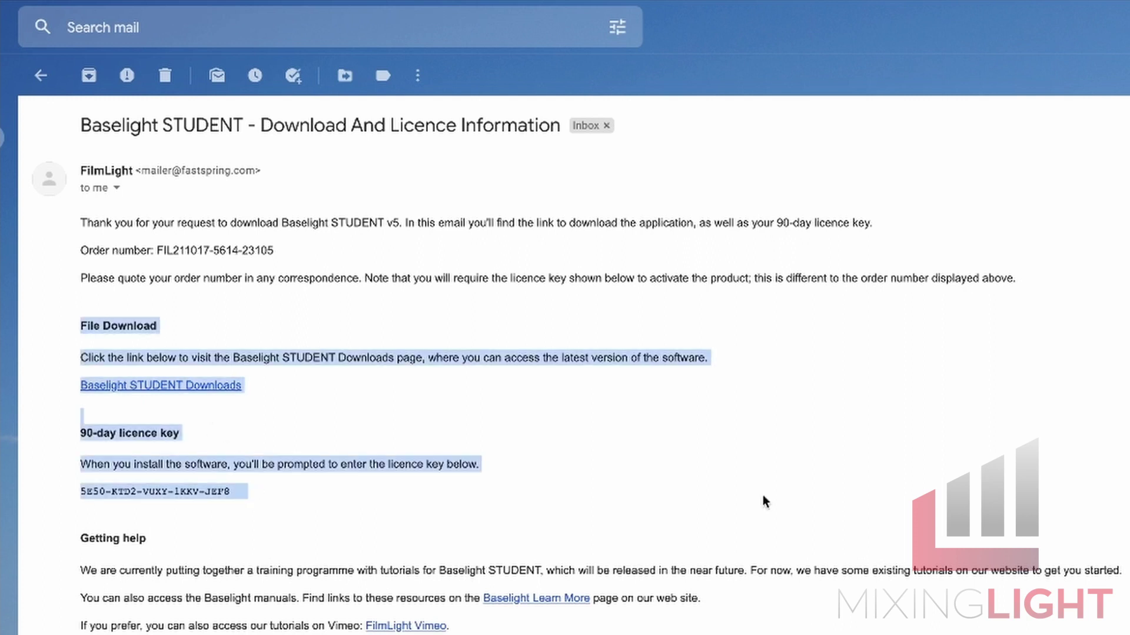
click(196, 428)
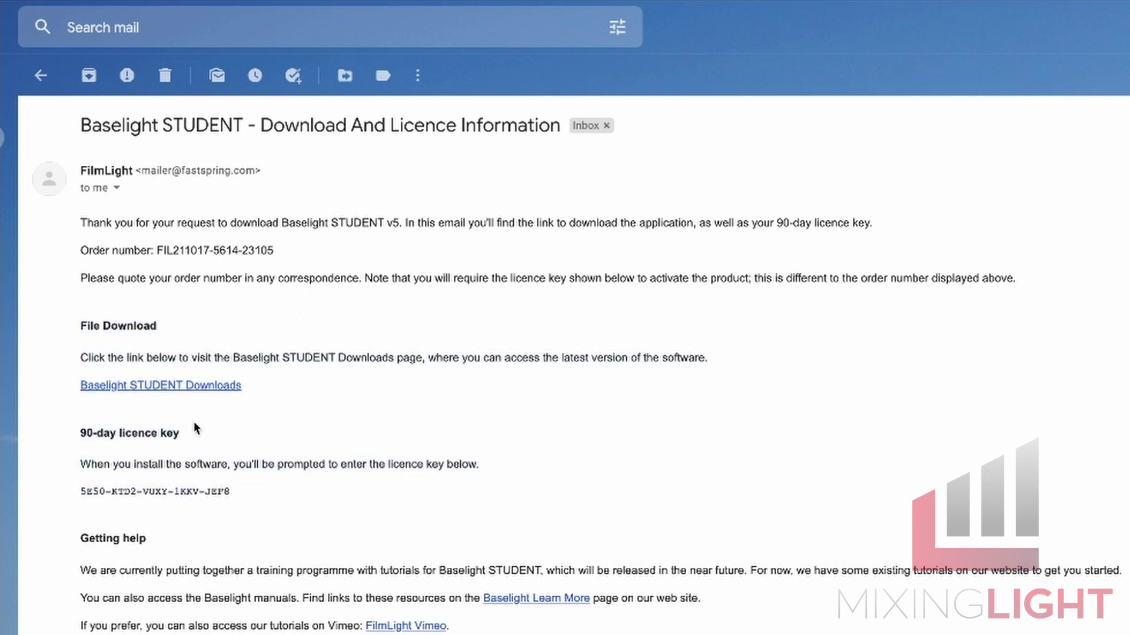
click(157, 386)
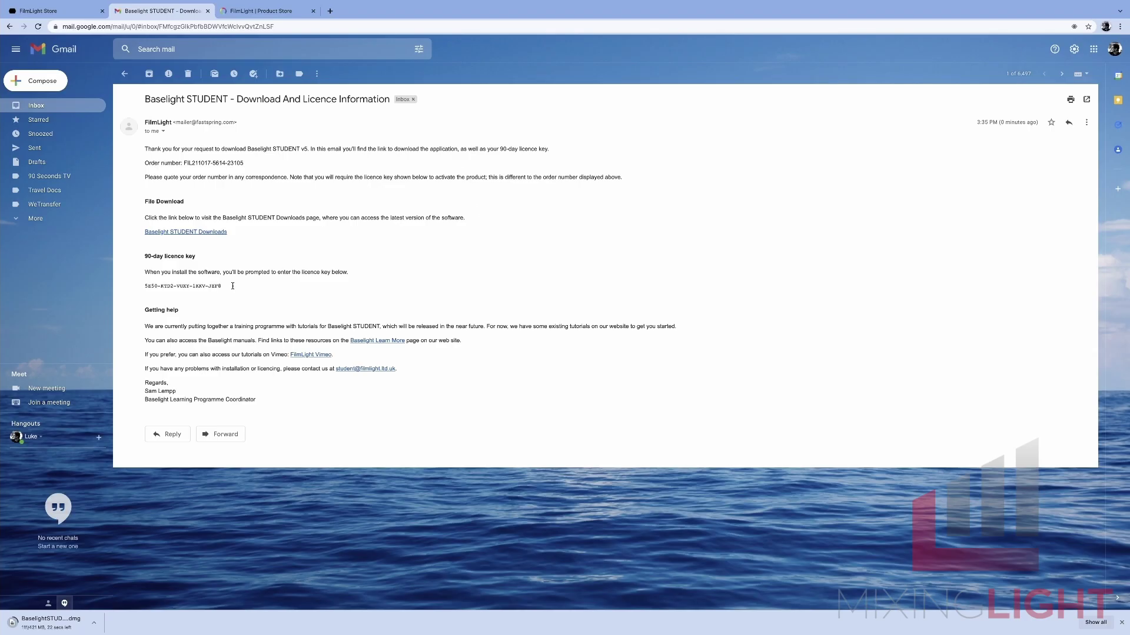
drag(230, 286, 150, 287)
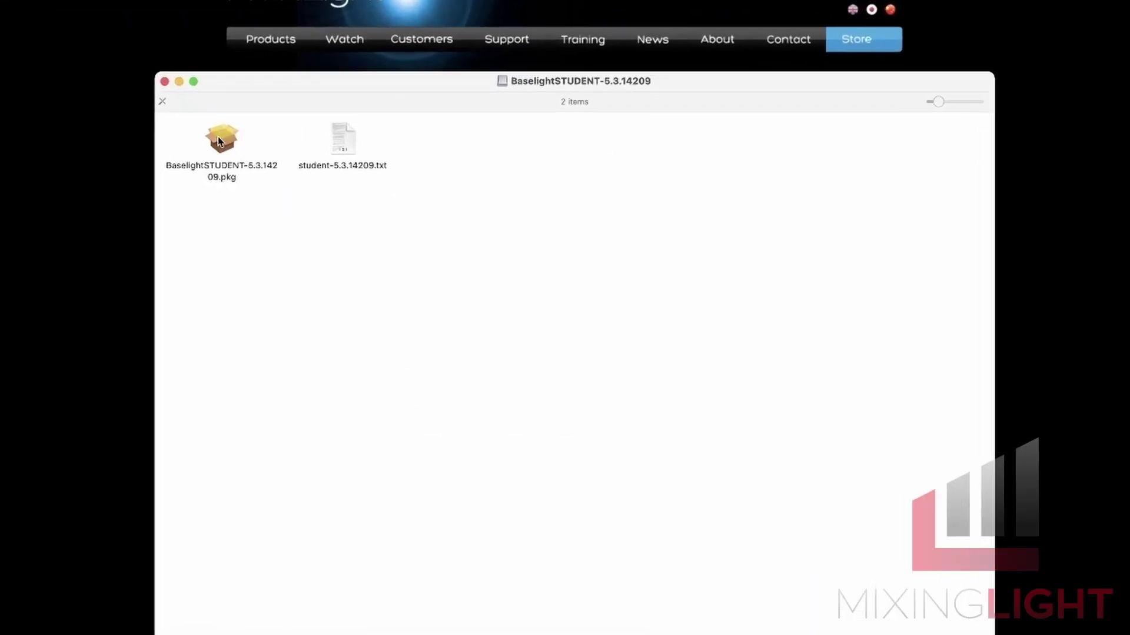
Install Baselight STUDENT 5.3.14209 on Macintosh HD with crash reporting kept on, then bin the installer package
double_click(187, 129)
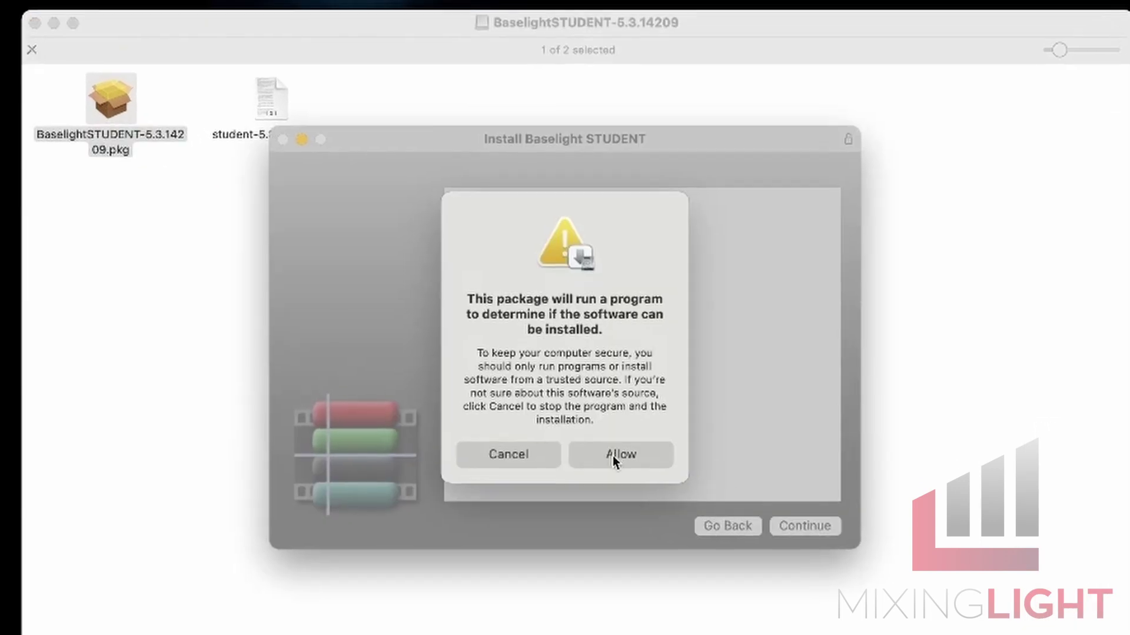
click(613, 460)
click(794, 532)
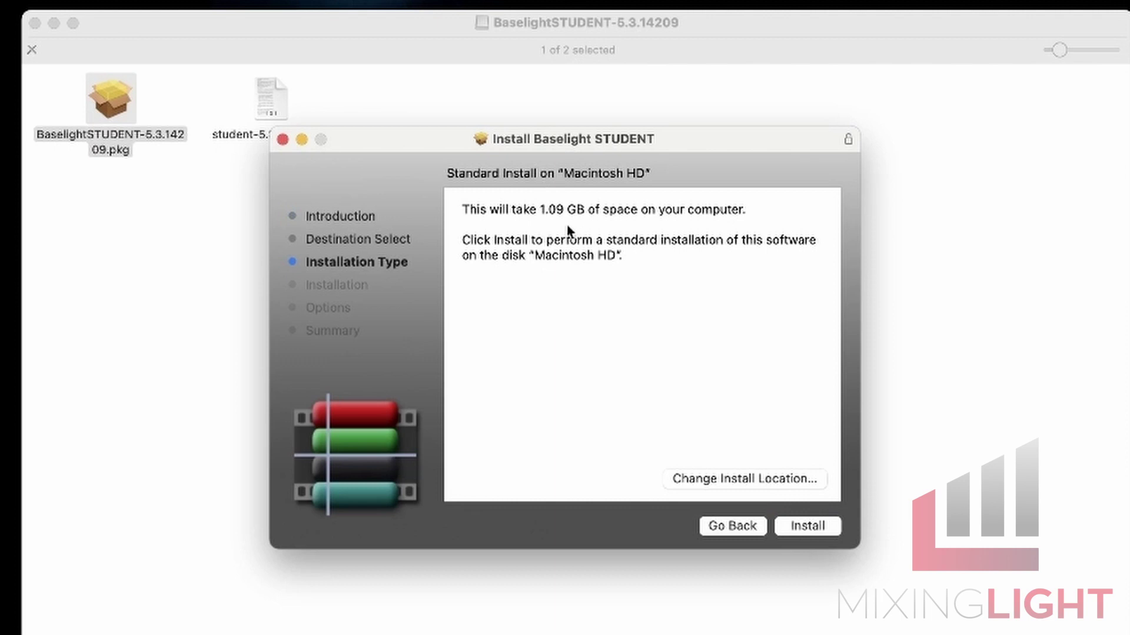
click(806, 526)
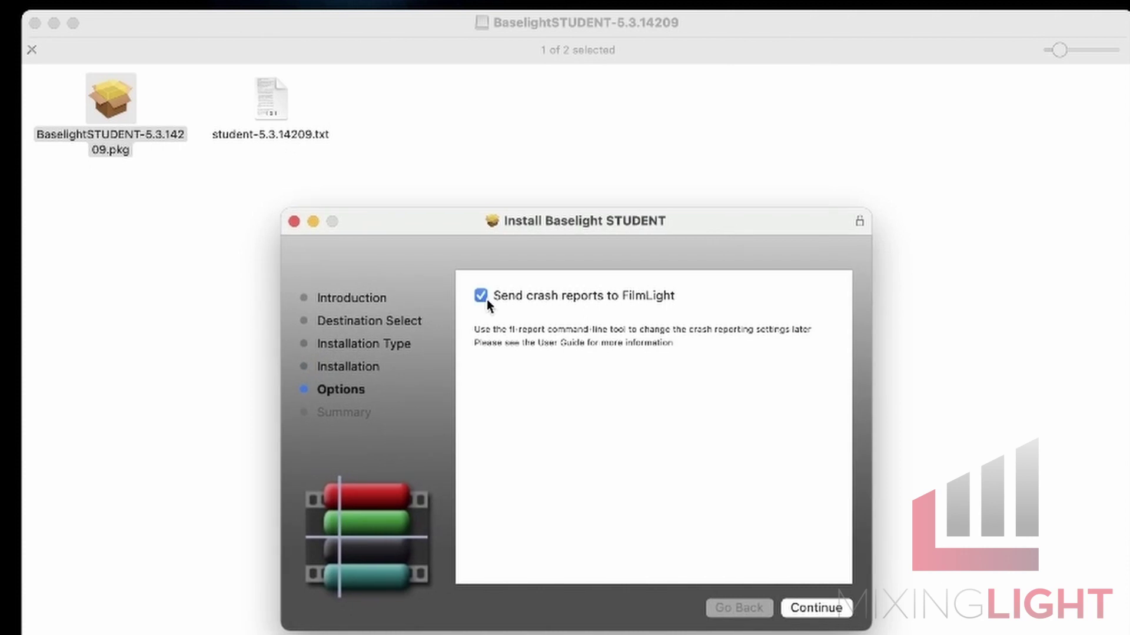
click(810, 611)
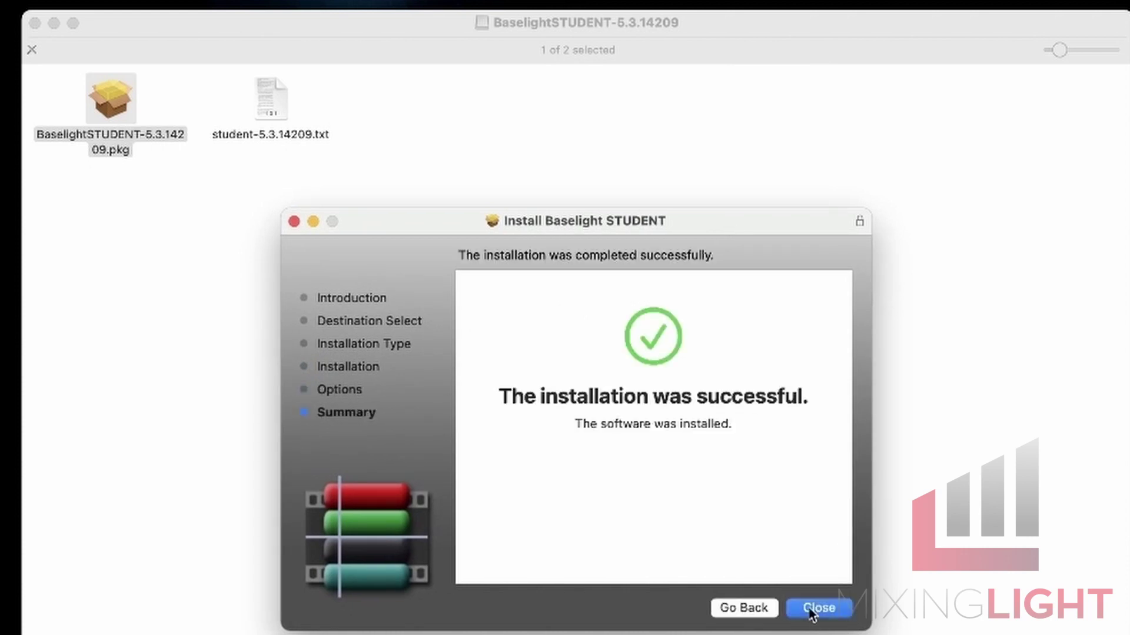
click(810, 612)
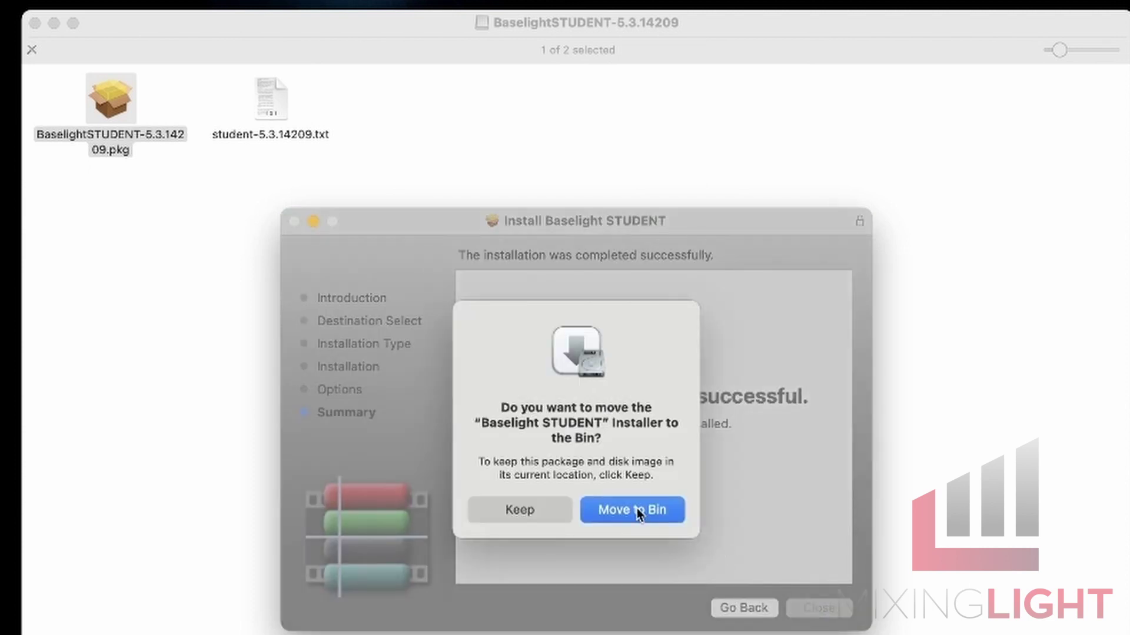
click(639, 511)
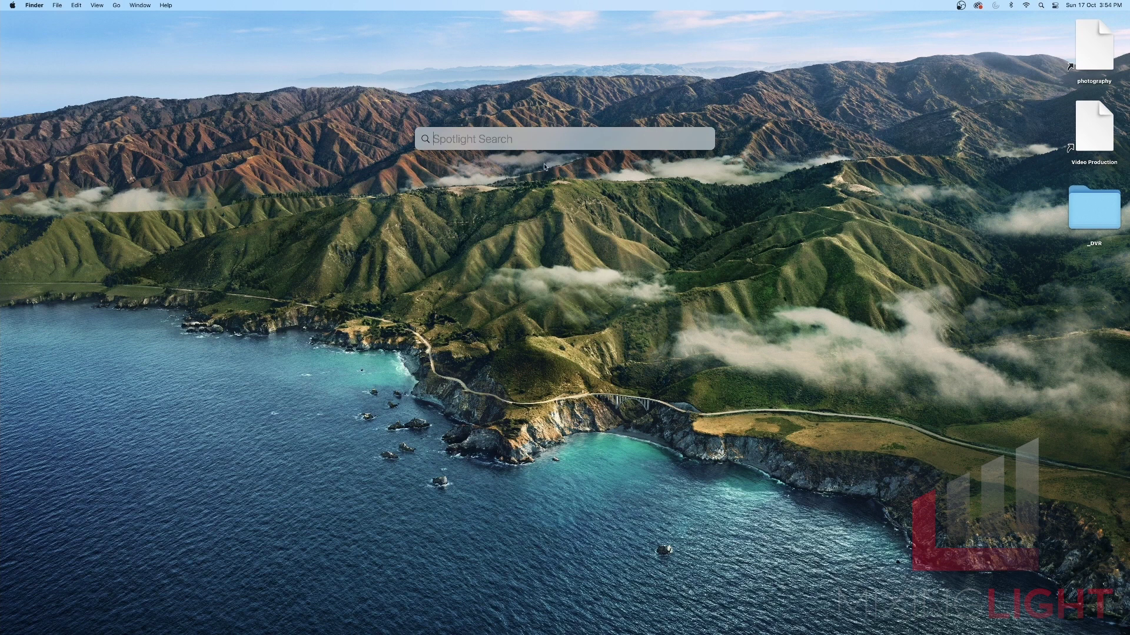
Find the BaselightSTUDENT folder with Spotlight search 'baselight student' and open its 5.3.14209 folder
text(baselight student)
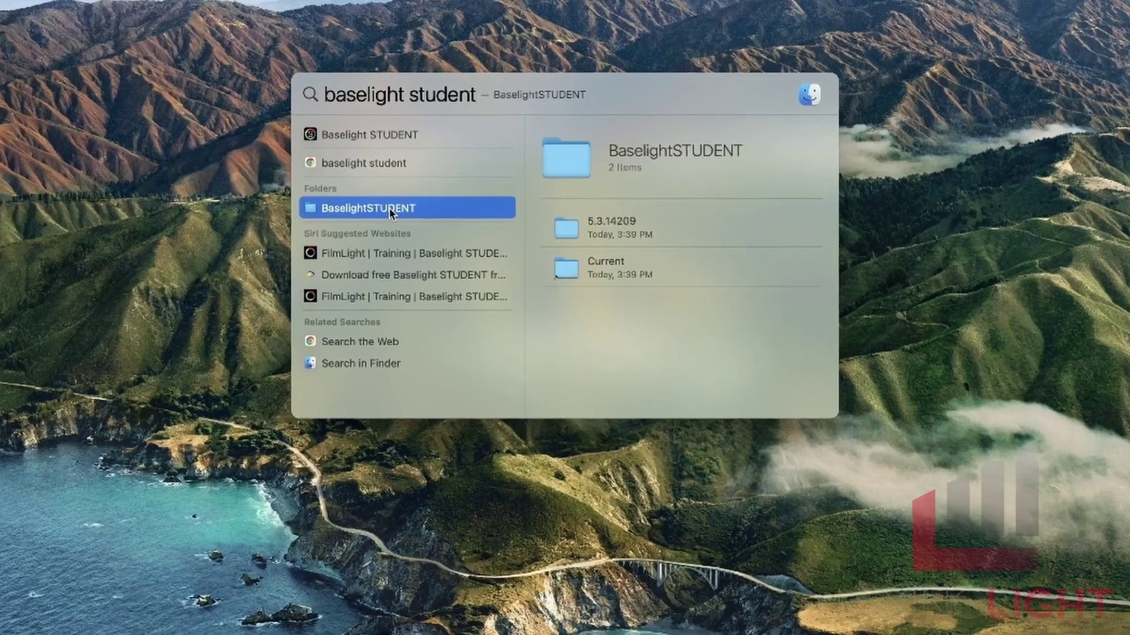
click(418, 207)
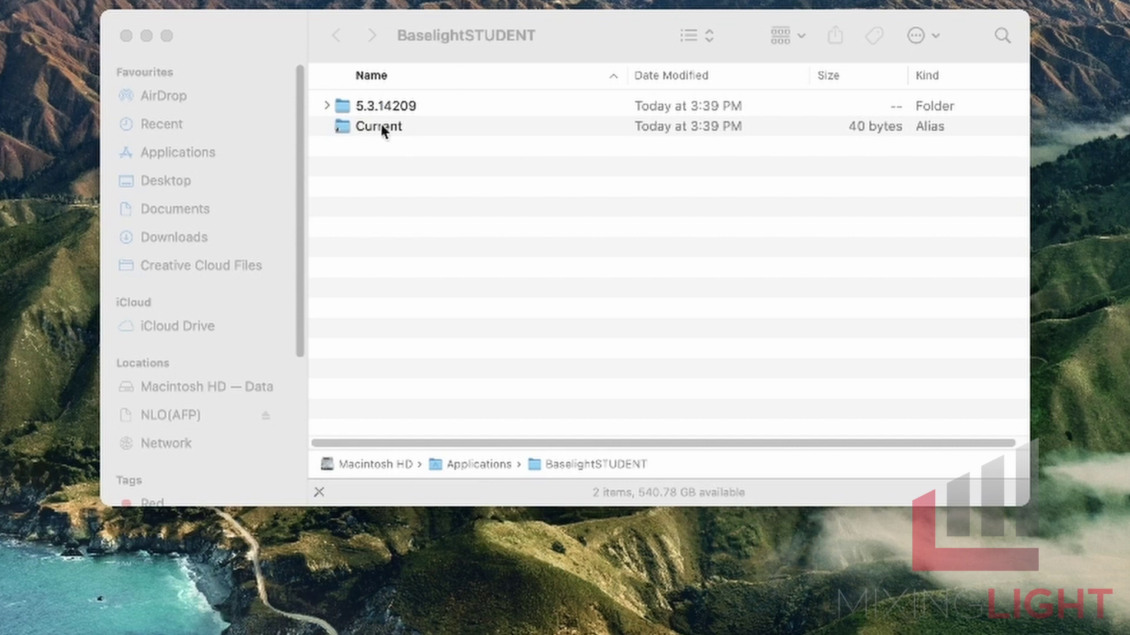
double_click(343, 107)
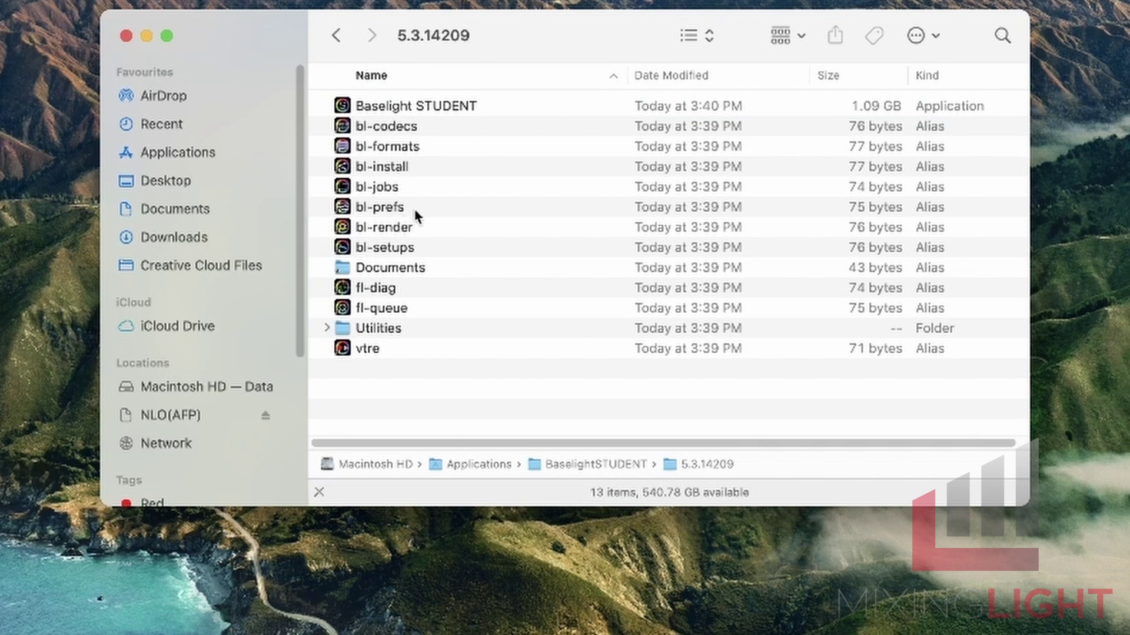
In bl-setups, create a new setup named after the user's Mac and activate it
double_click(407, 250)
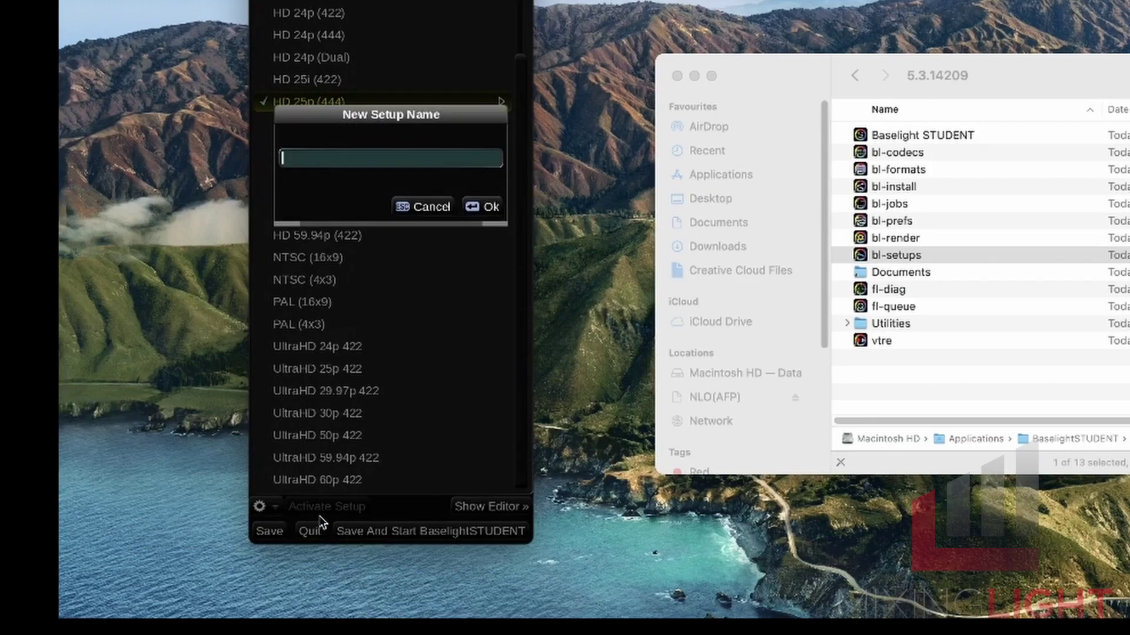
text(Luke's Mac)
click(486, 203)
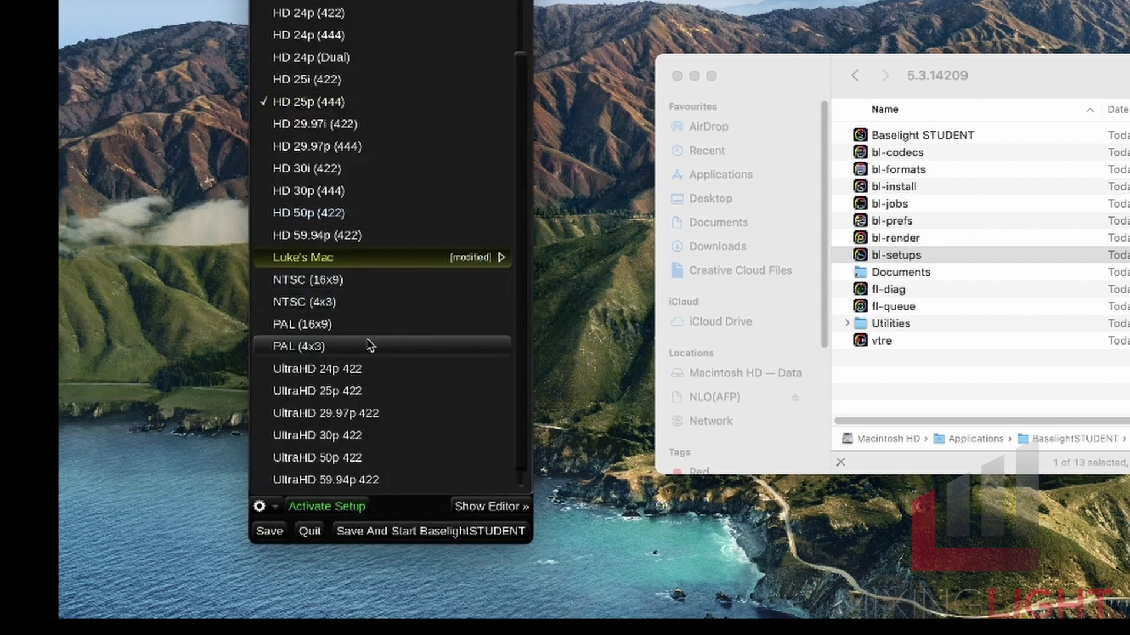
click(326, 507)
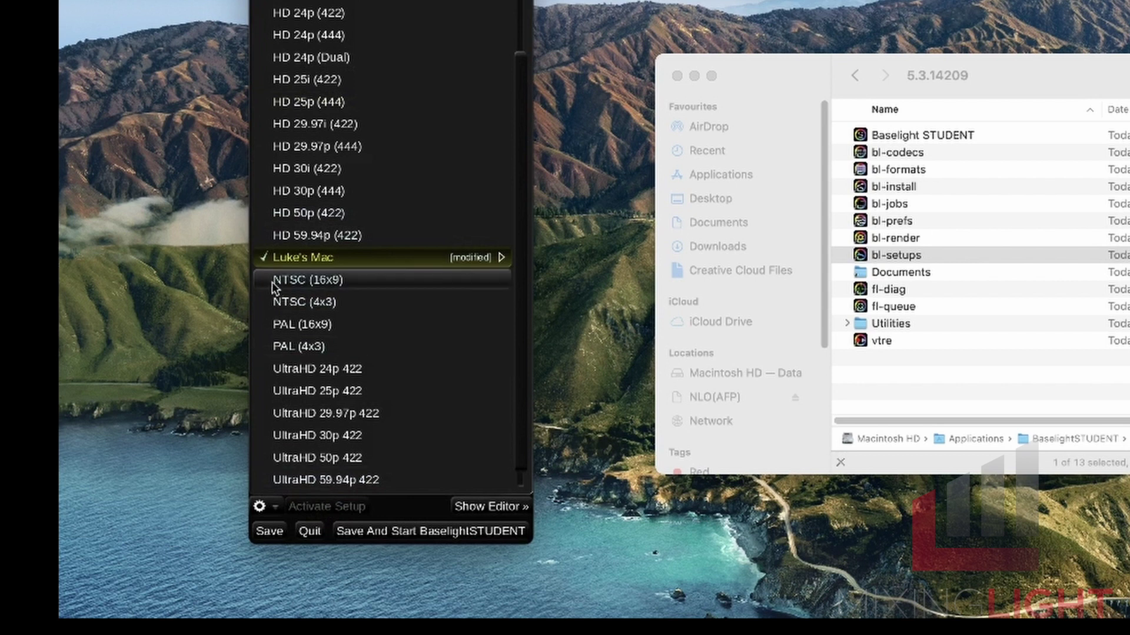
Expand the Setups Editor and choose Default [No external output – Display in UI] as primary video output
click(488, 506)
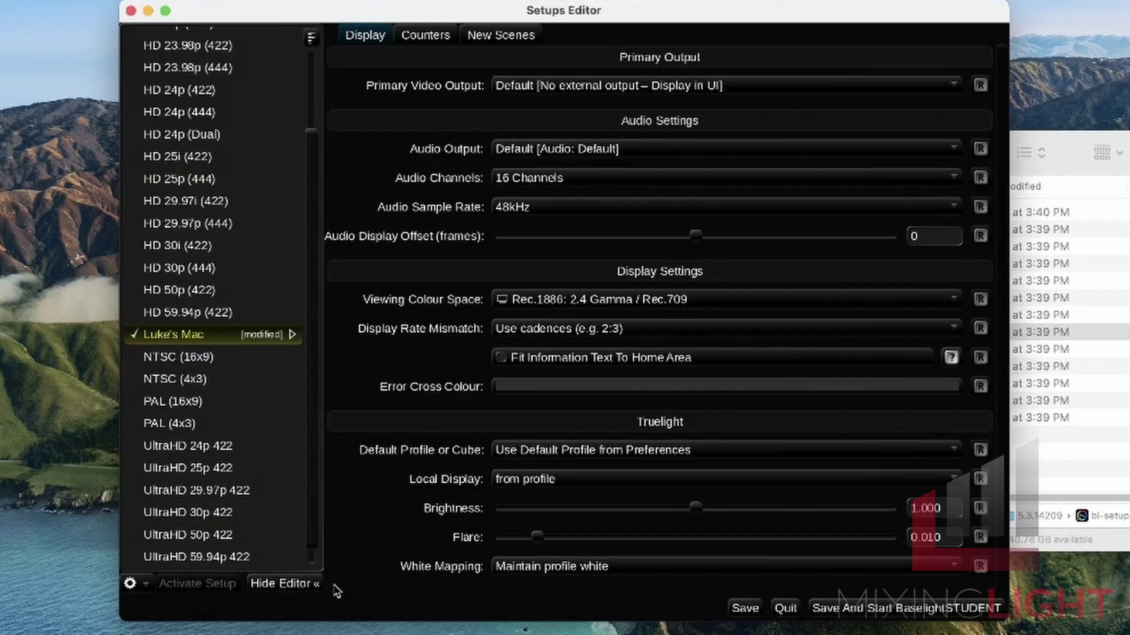
drag(1009, 614, 1129, 634)
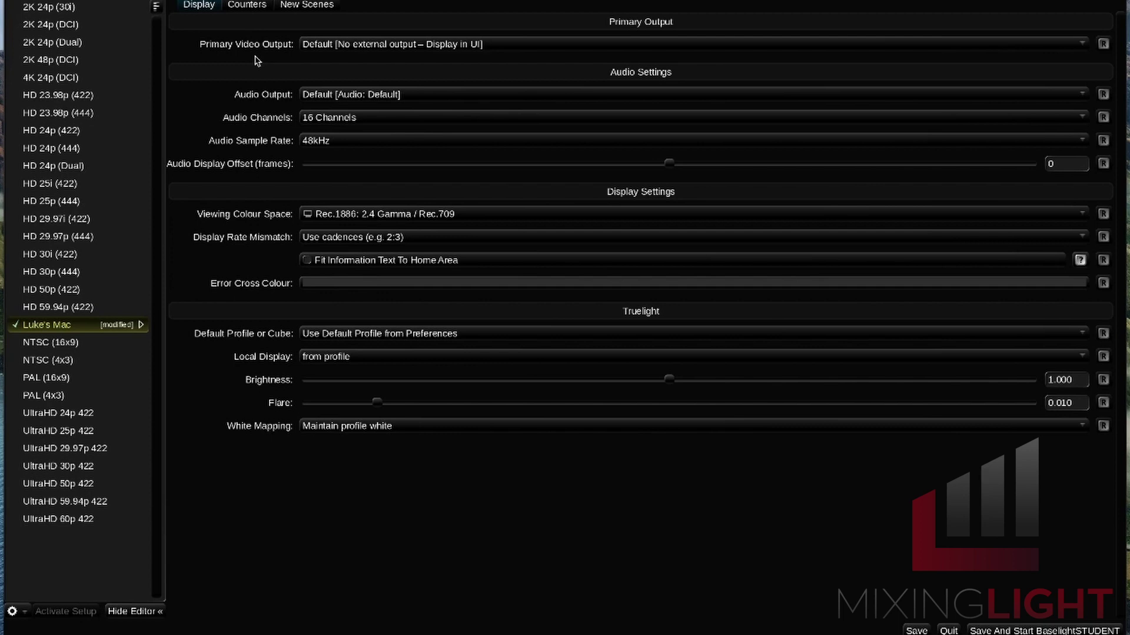
click(327, 47)
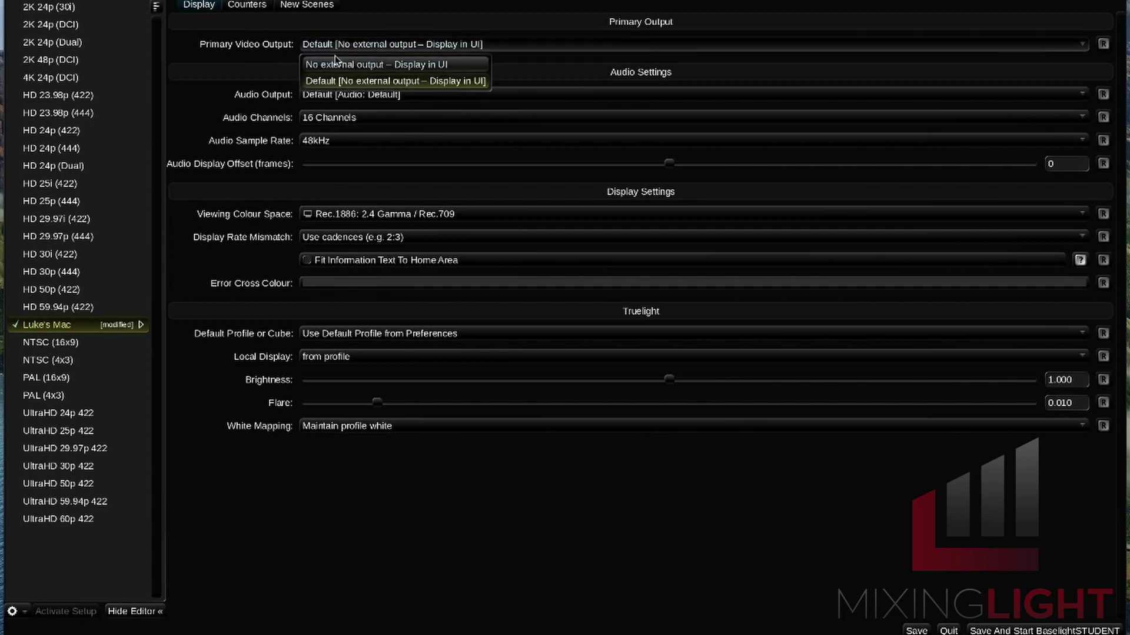
click(384, 82)
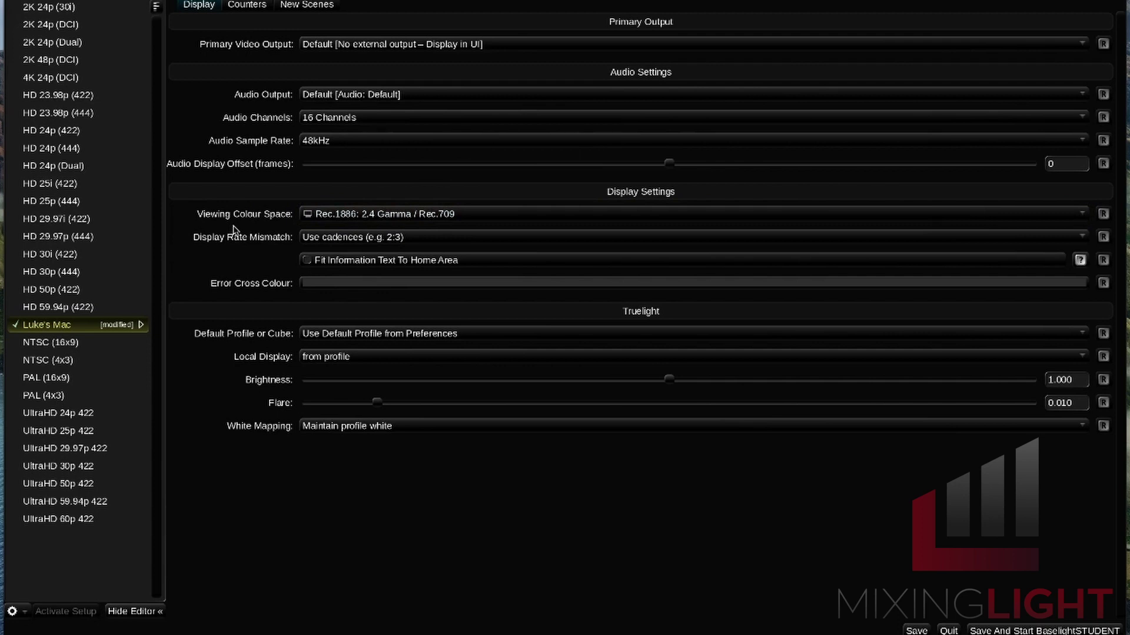
Set the viewing colour space to Apple: 2.2 Gamma / P3 D65
click(333, 217)
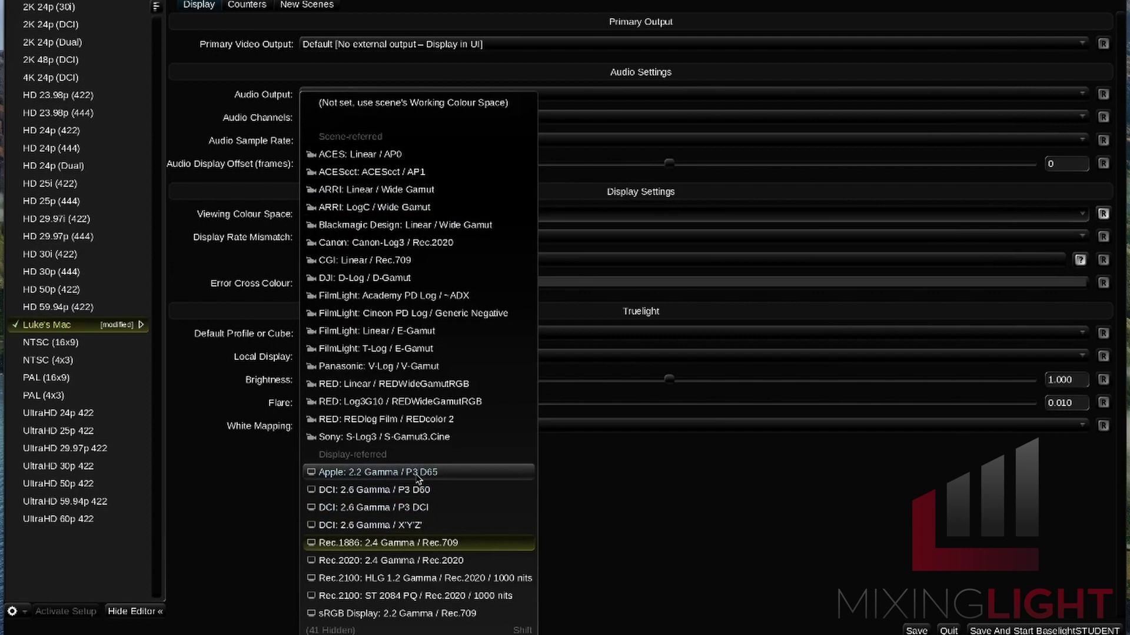
mouse_move(418, 477)
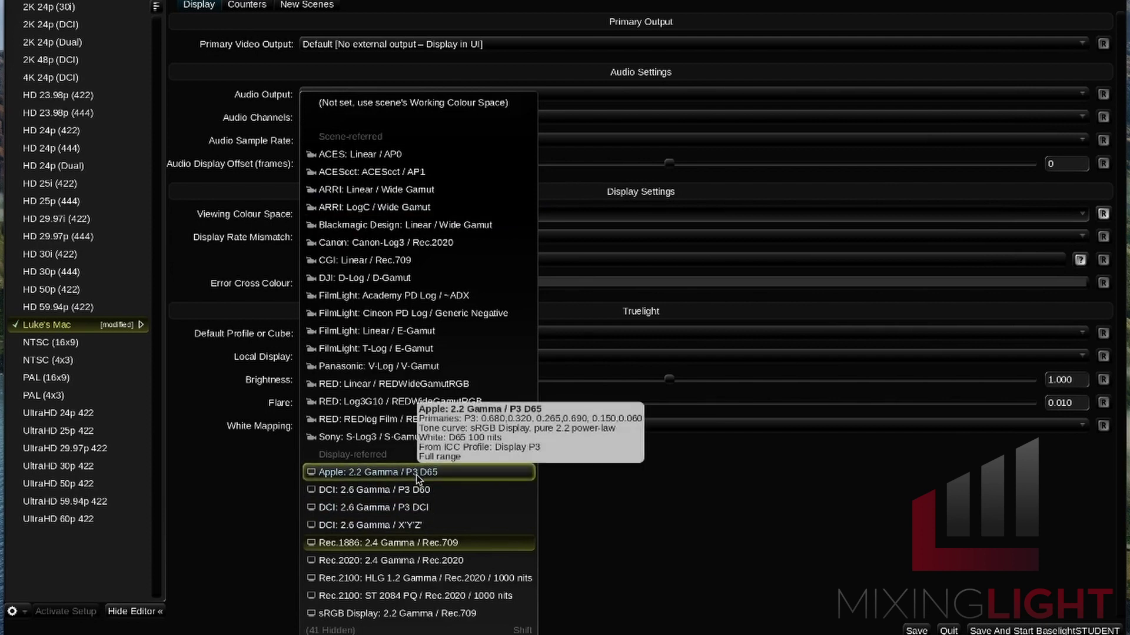
click(419, 478)
click(491, 214)
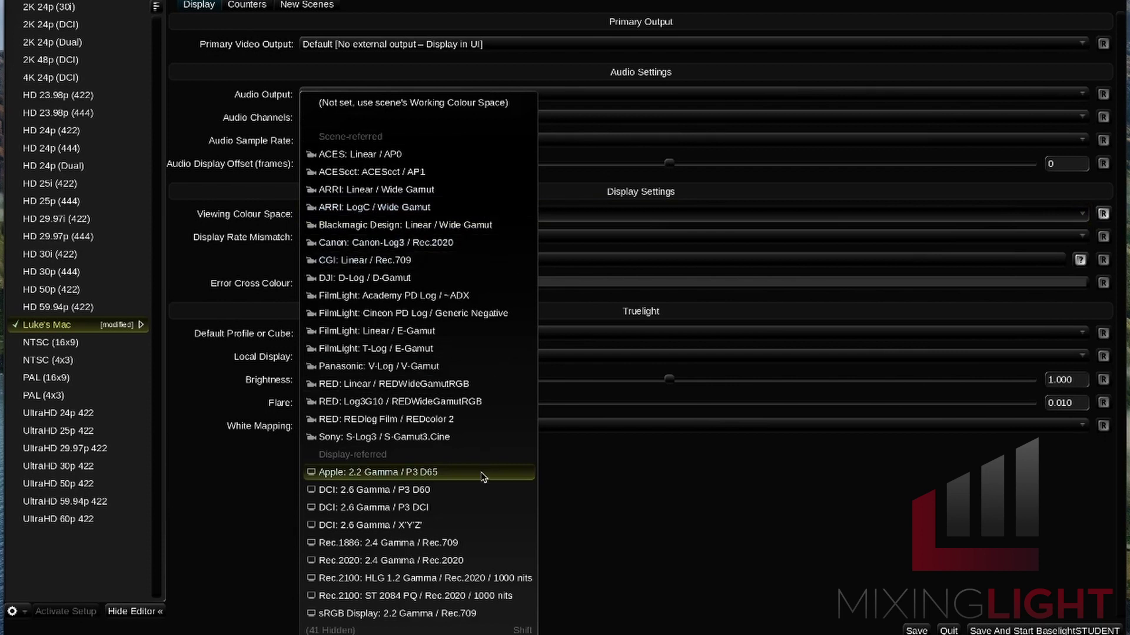
key(shift)
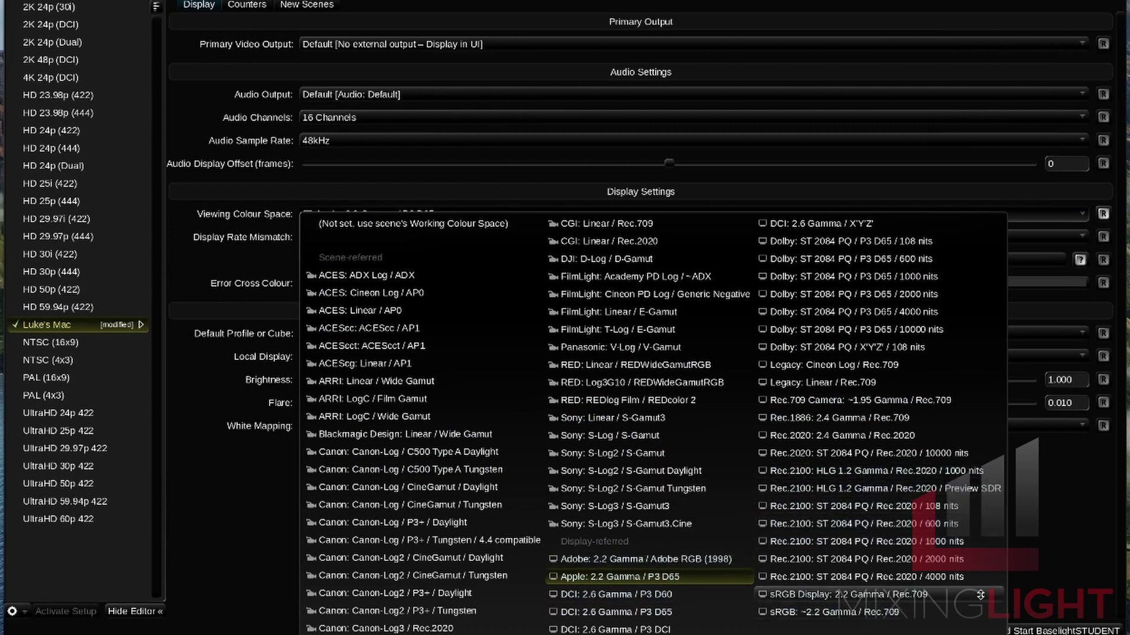
click(469, 216)
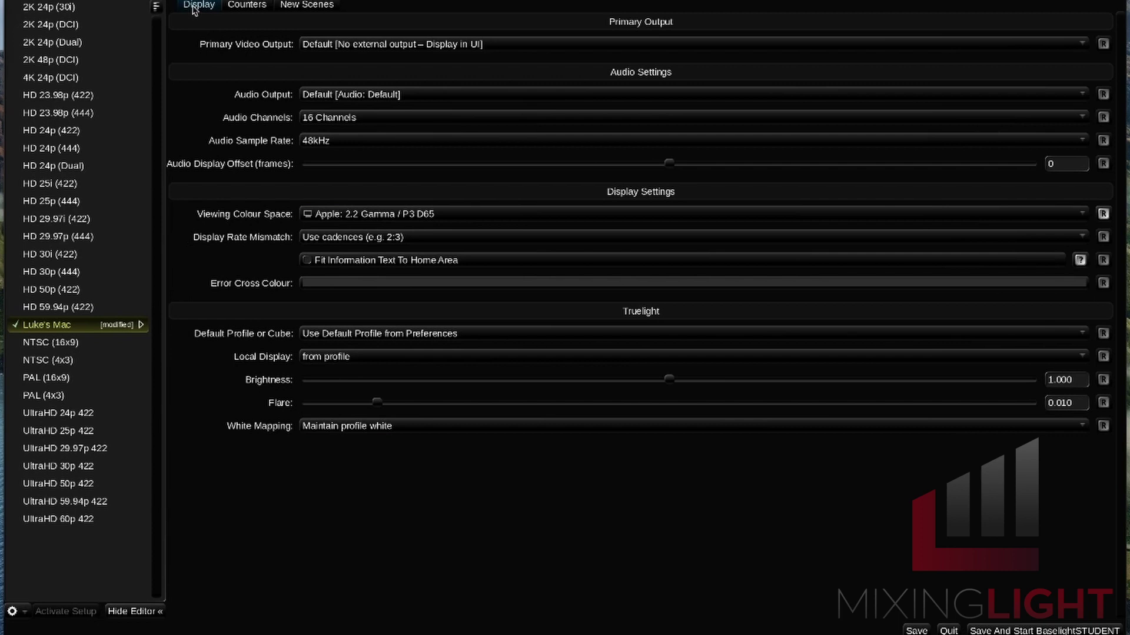
Show the New Scenes defaults and scroll down to the Image Containers & Proxies section
click(309, 6)
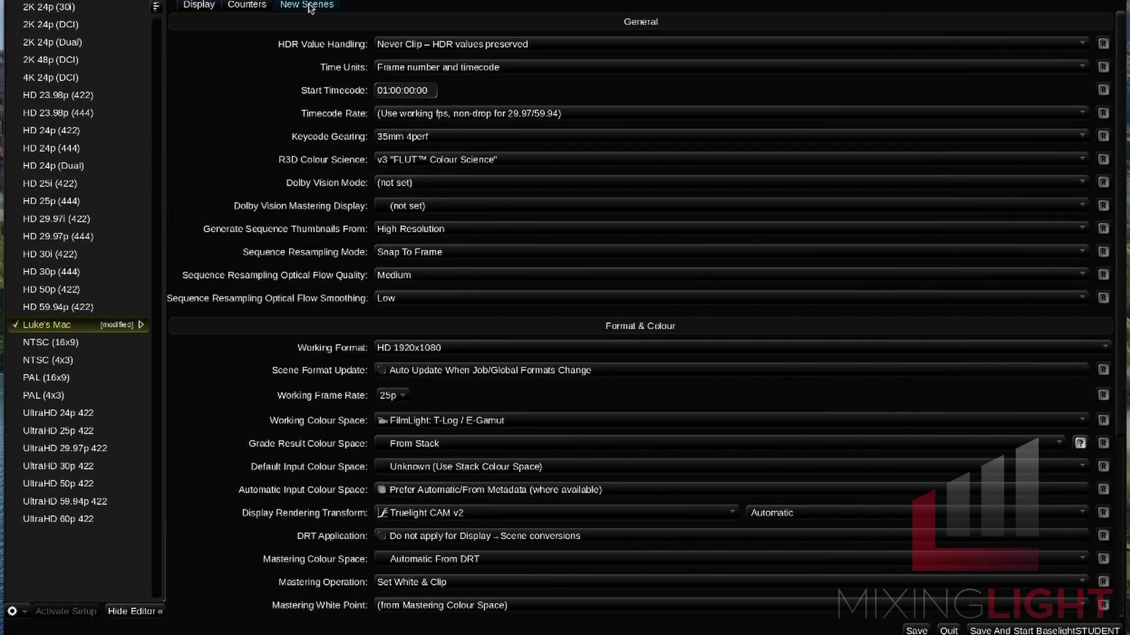
scroll(301, 346, down, 5)
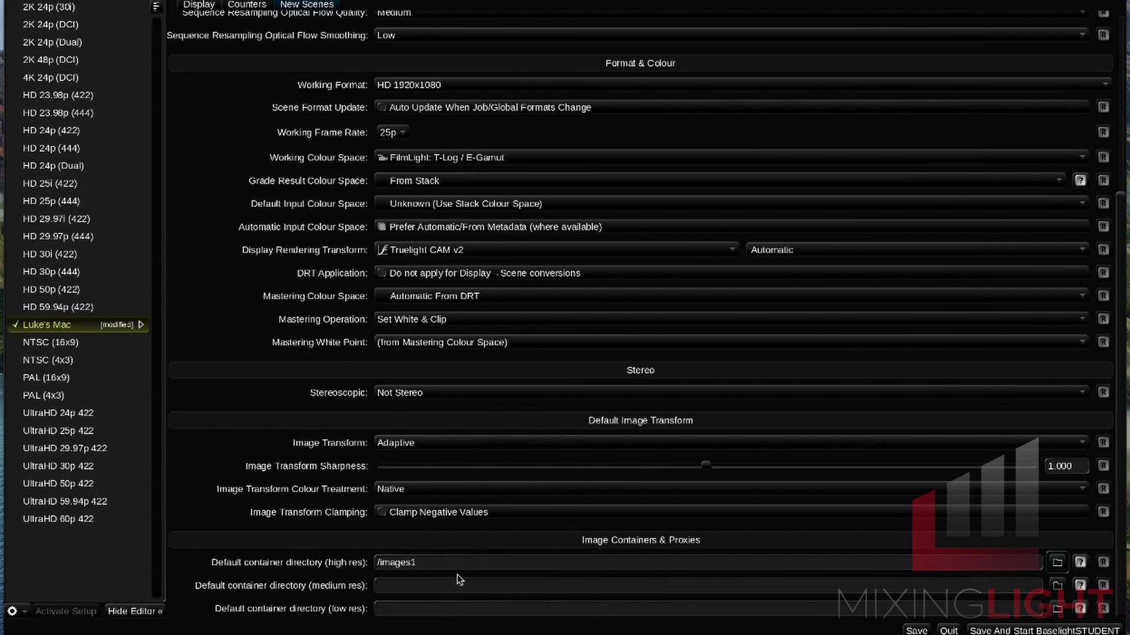
Create a Desktop folder 'Baselight-Media' and set it as the default high-res container directory
click(1057, 563)
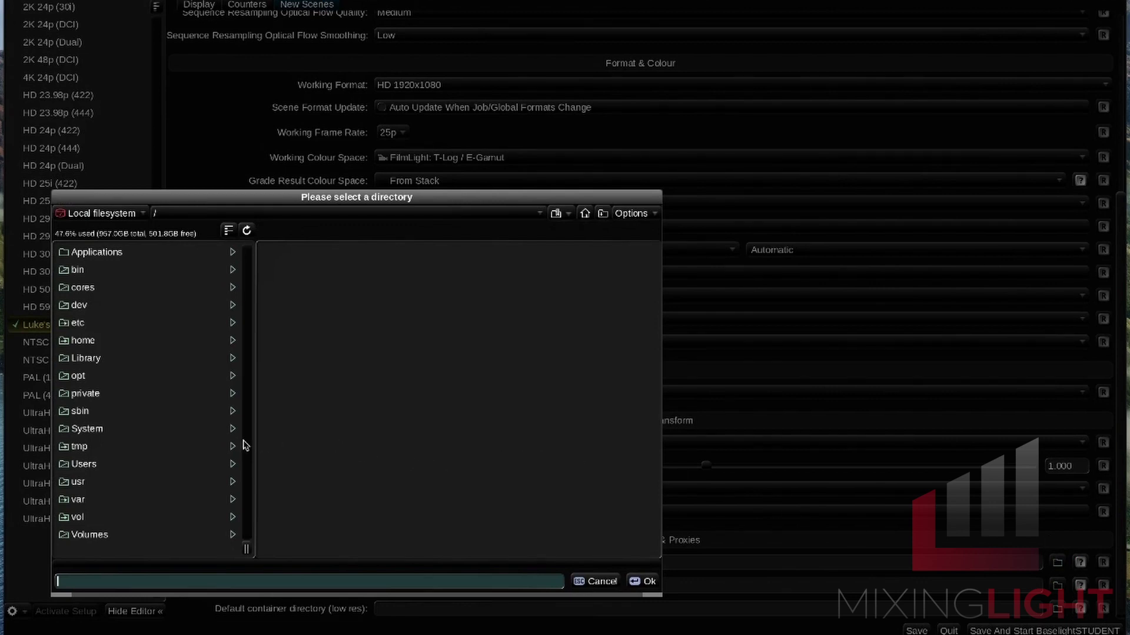
click(231, 463)
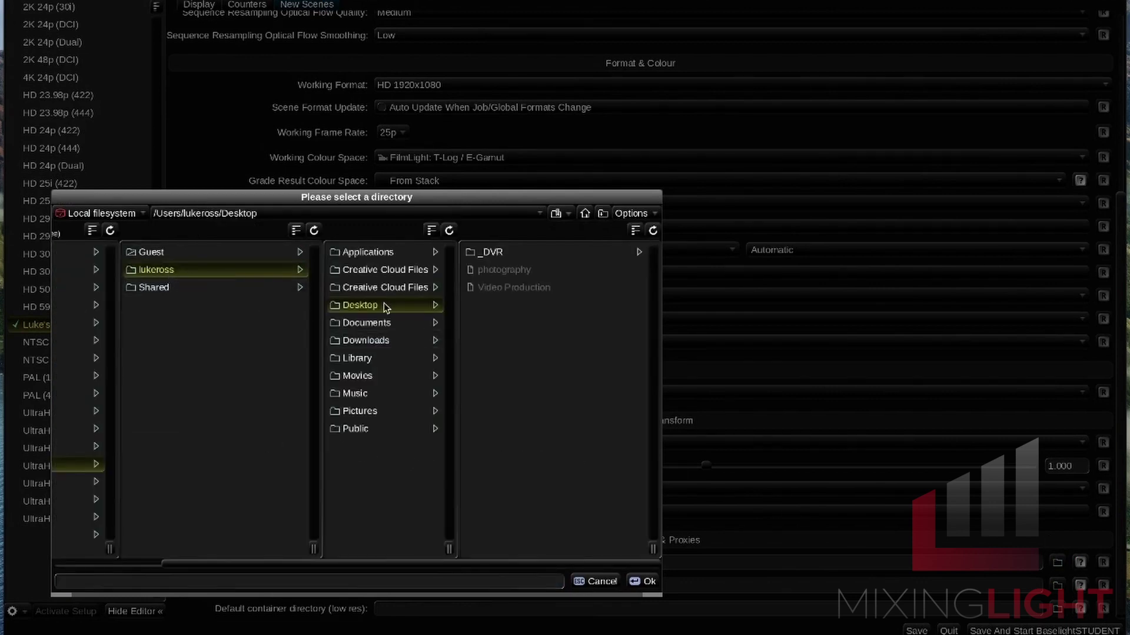
click(603, 218)
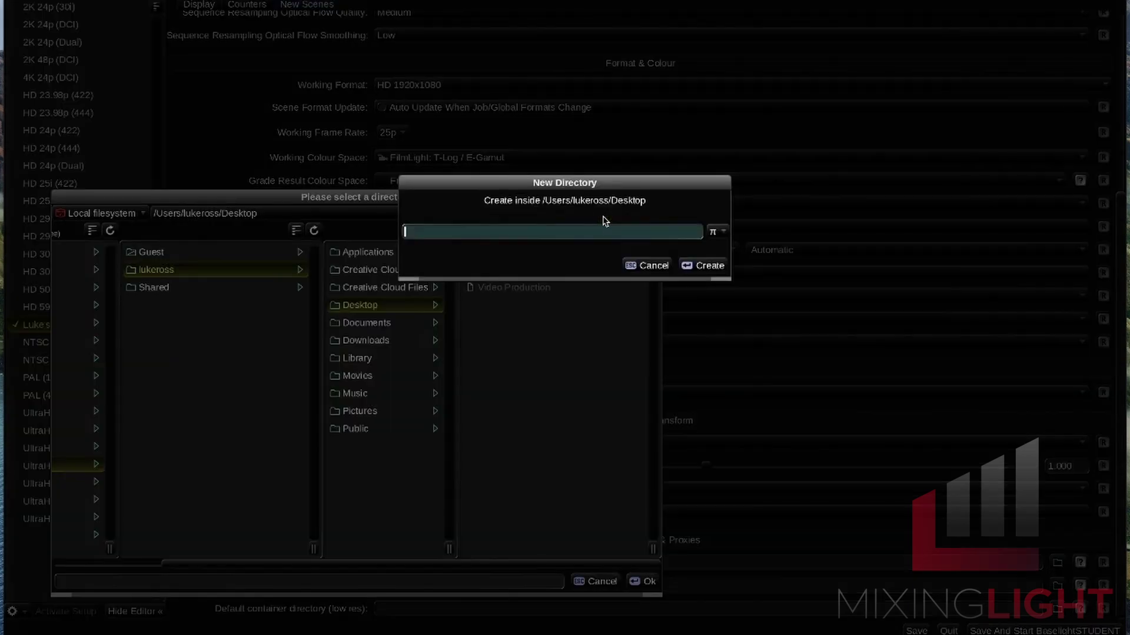
text(Baselight-Media)
key(Return)
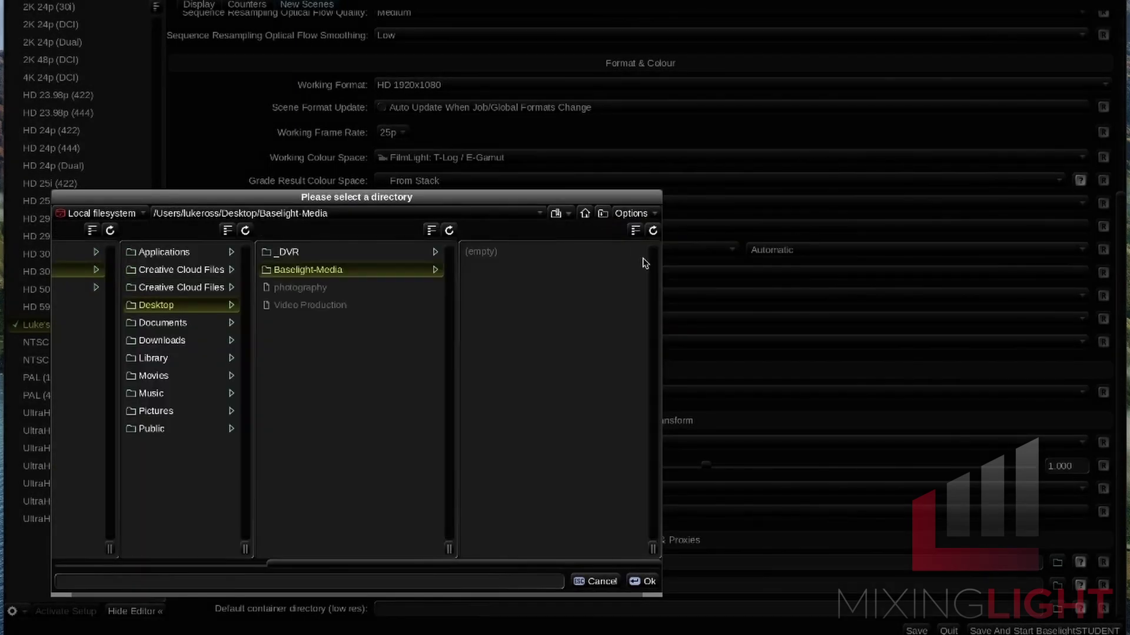
click(642, 582)
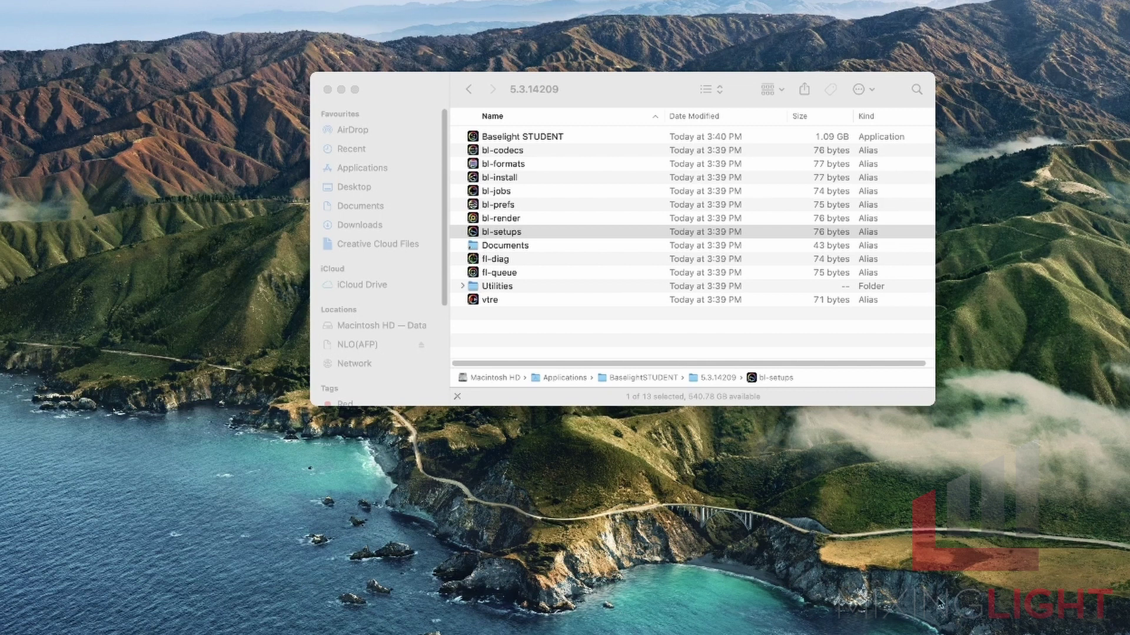
Open bl-prefs from Finder and view the Preferences Editor's System settings for database, volumes and cache
click(553, 207)
double_click(553, 207)
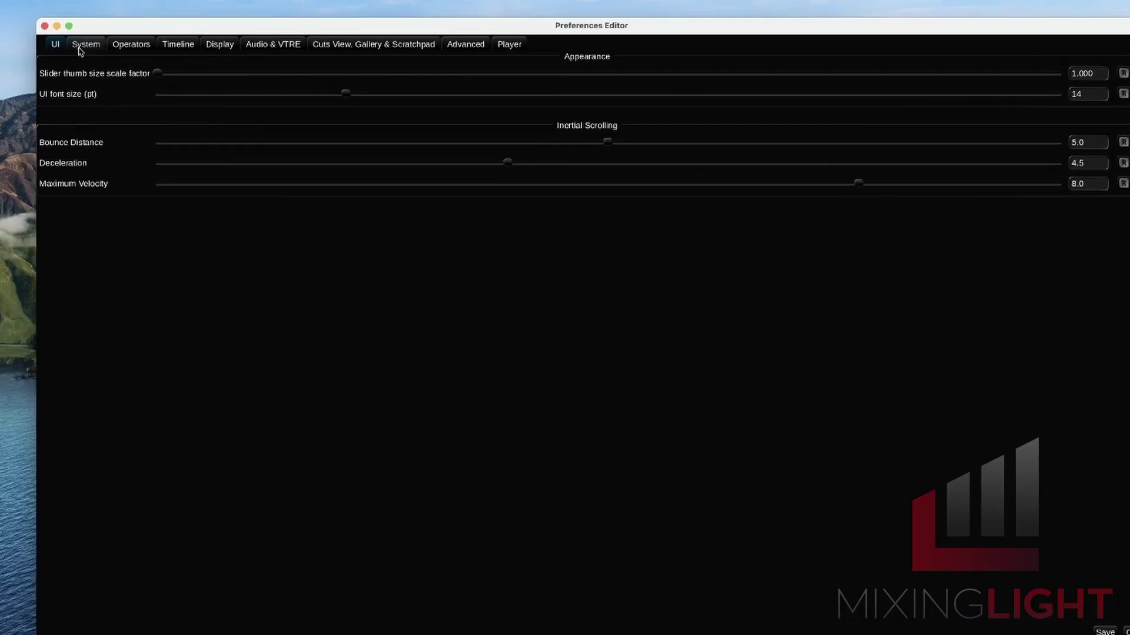
click(100, 61)
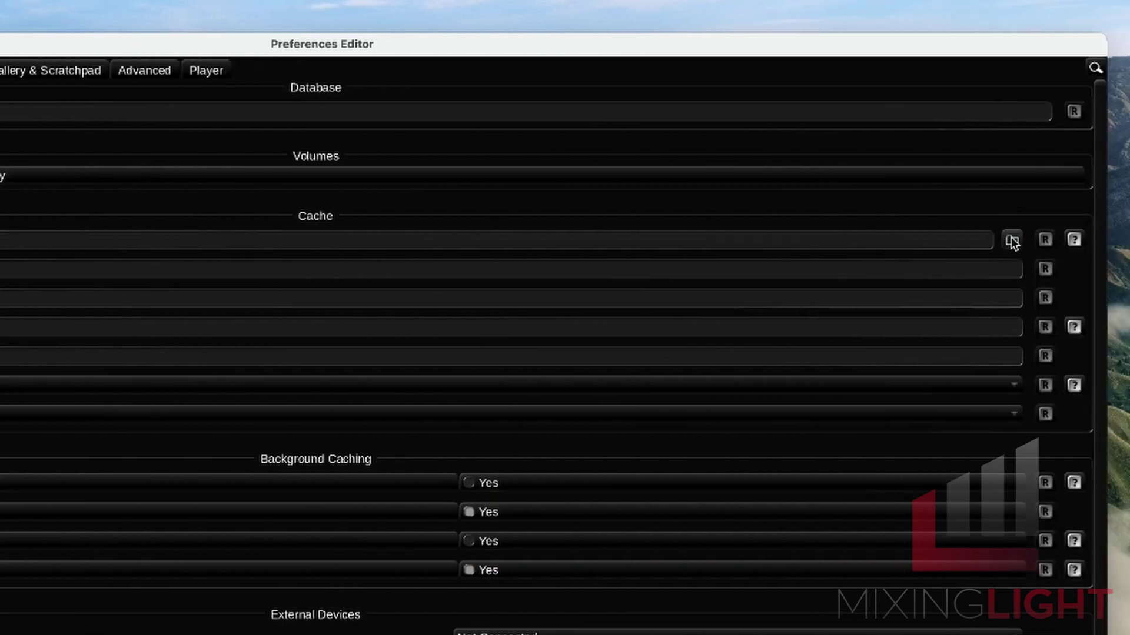
Create a bl-cache folder on the Desktop and choose it as the on-disk cache location
click(984, 241)
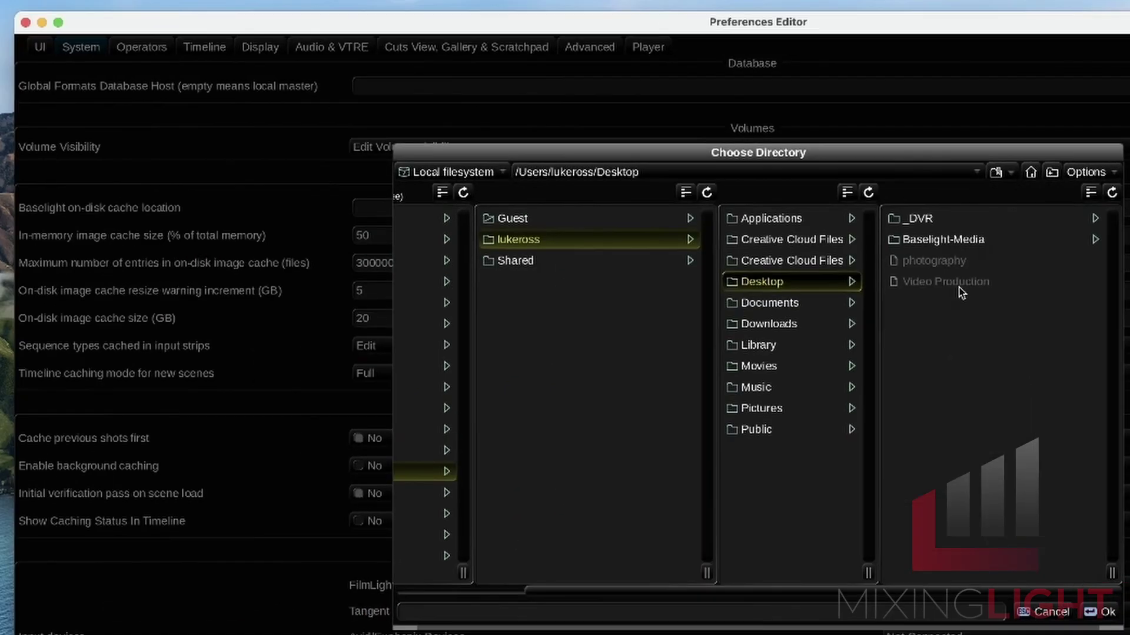
click(1052, 173)
text(bl-cache)
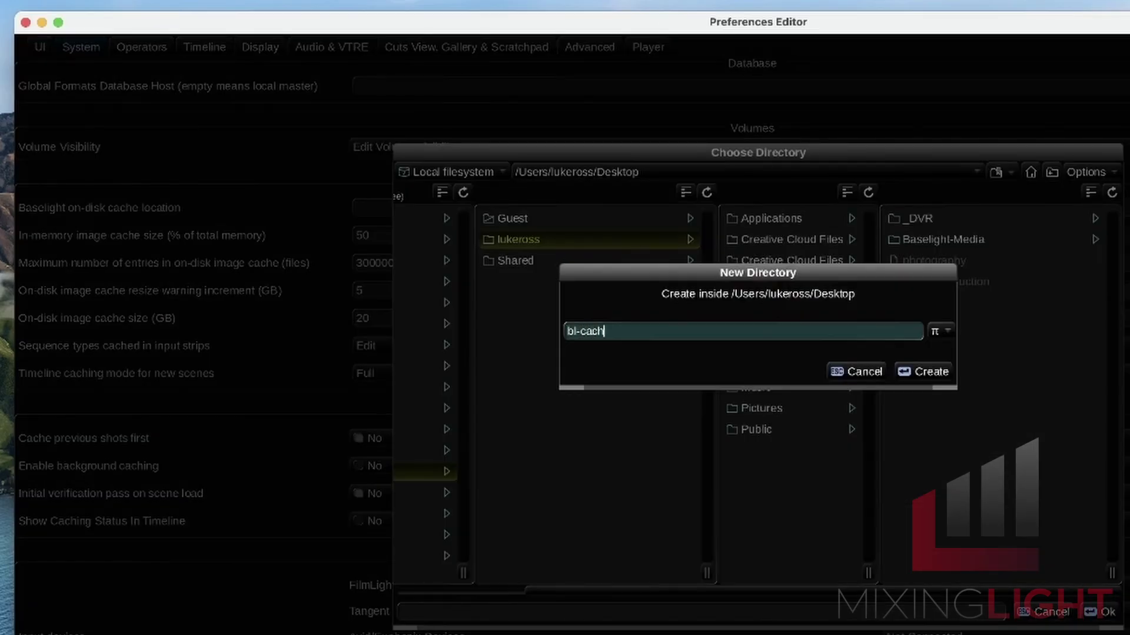
click(1105, 613)
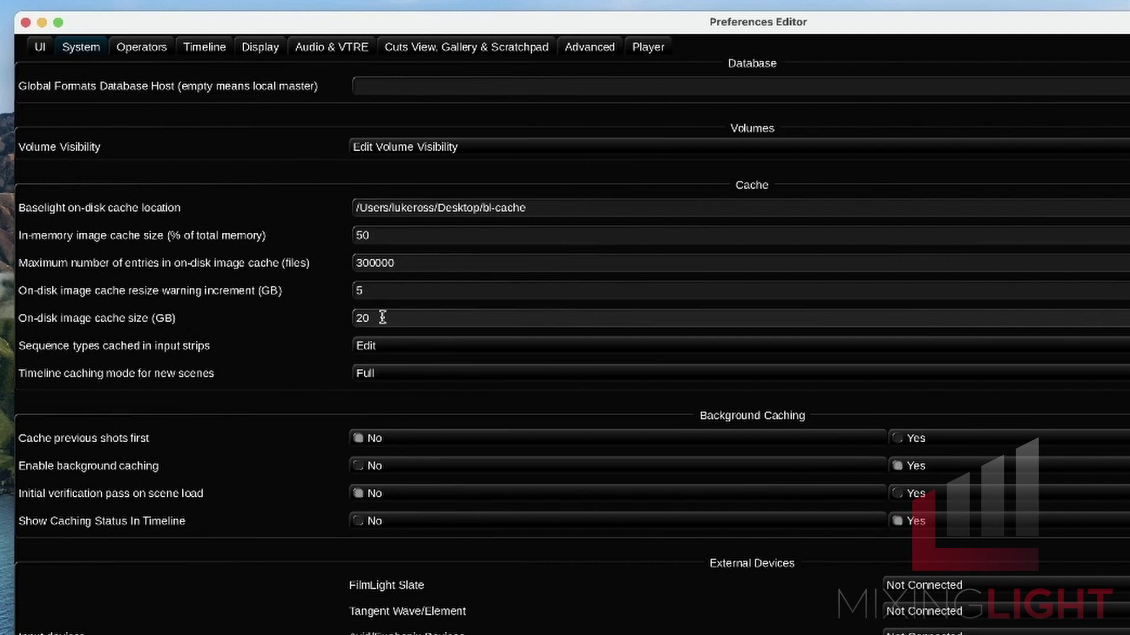
click(353, 320)
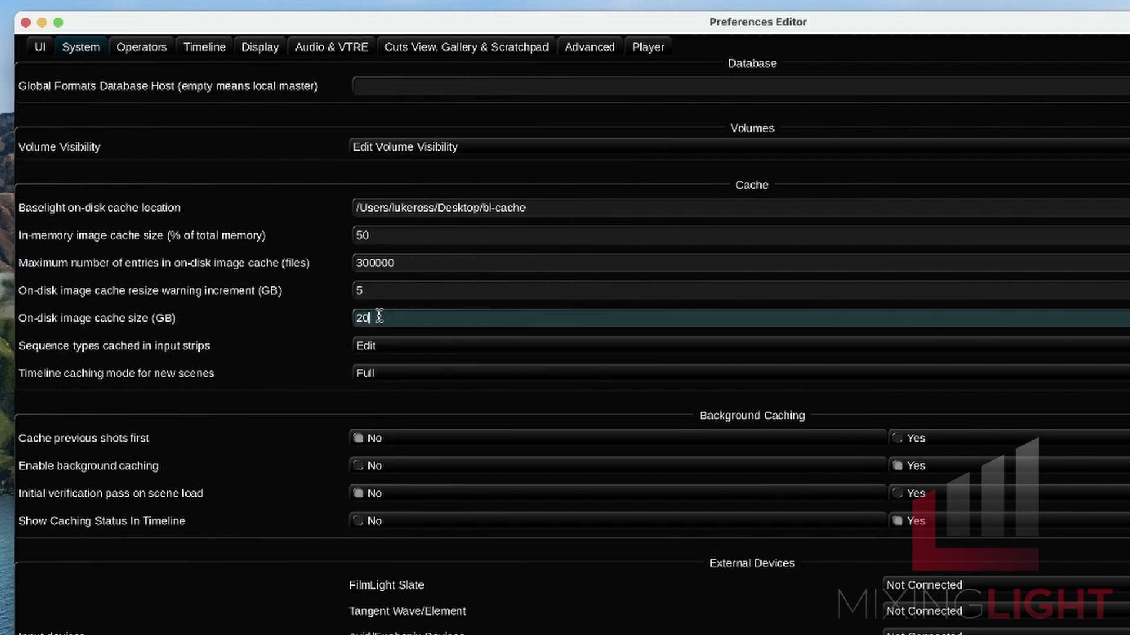
double_click(376, 317)
text(10)
key(Escape)
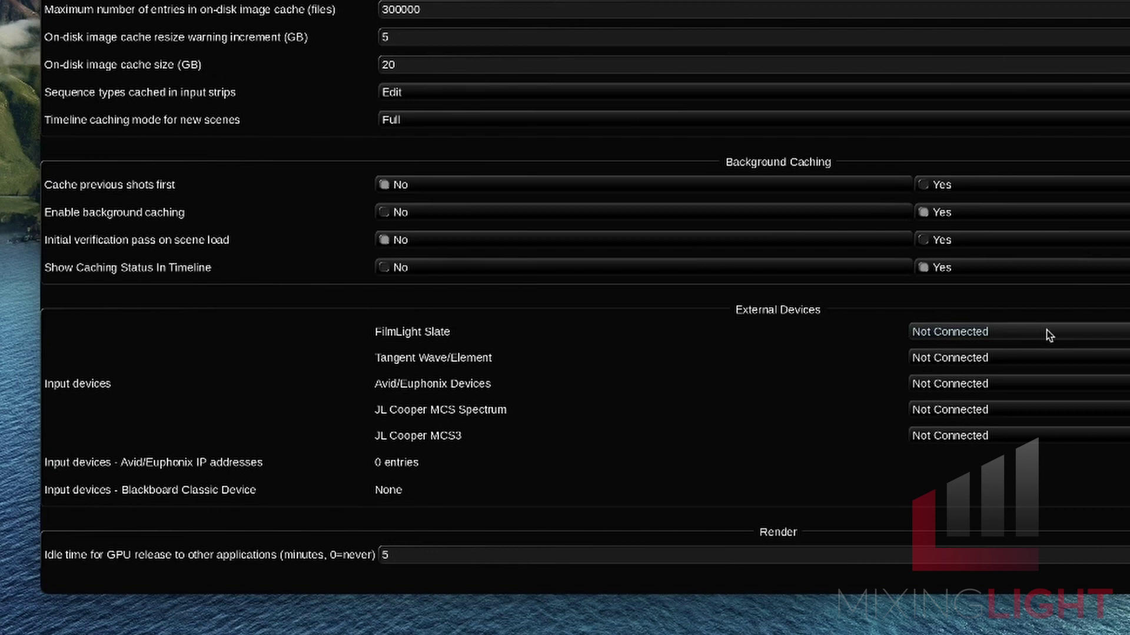
Leave Avid/Euphonix Devices set to Not Connected and quit the Preferences Editor
click(1019, 382)
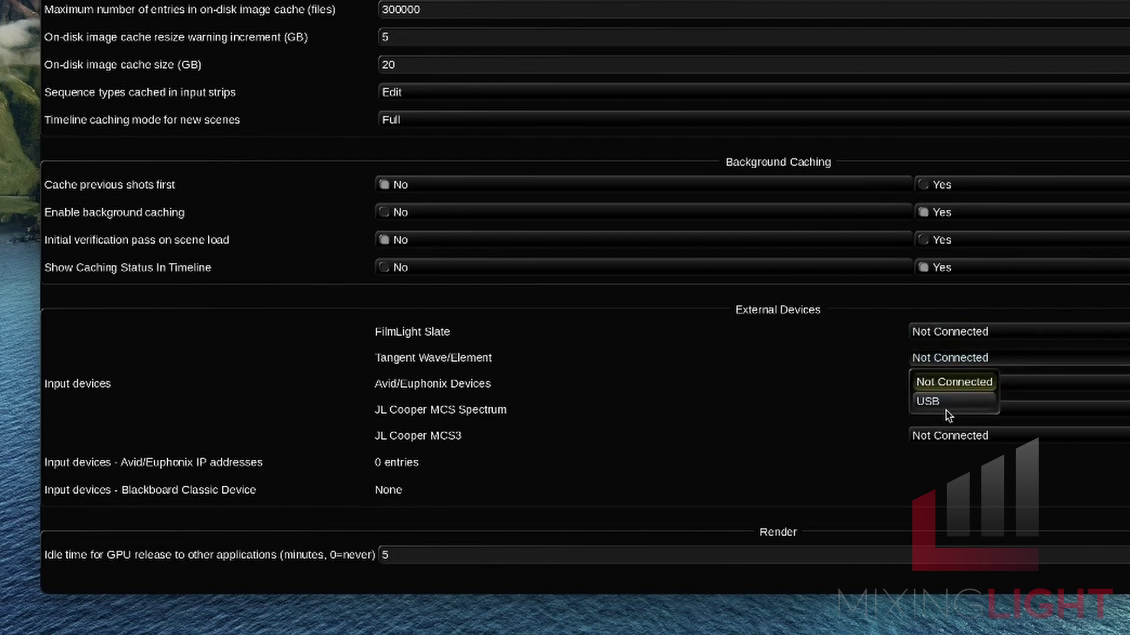
click(853, 409)
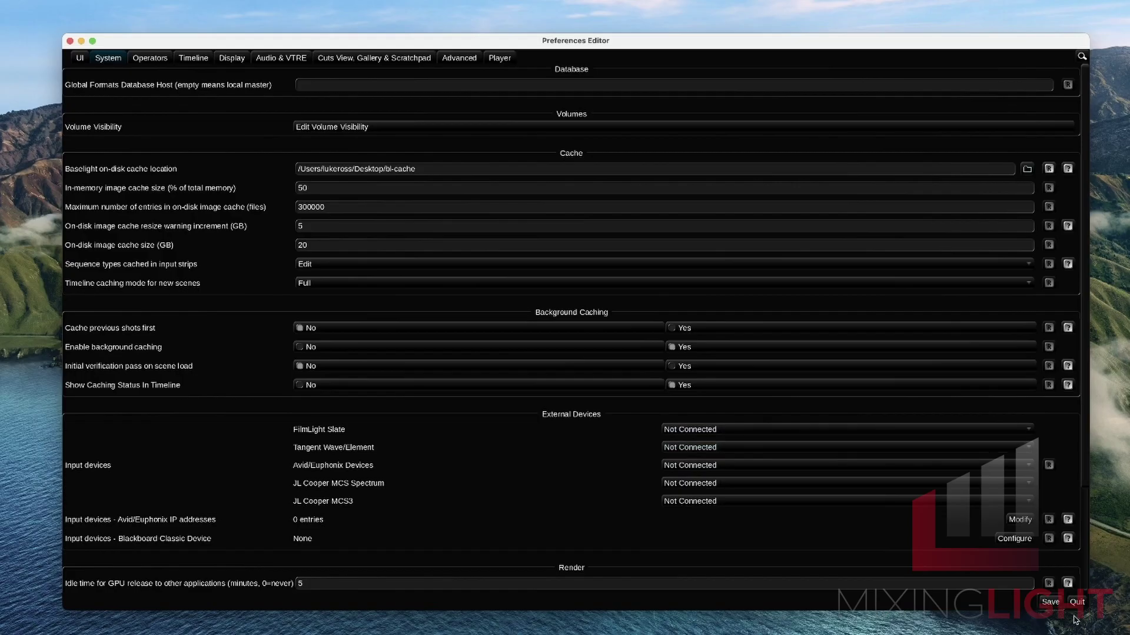
click(1077, 602)
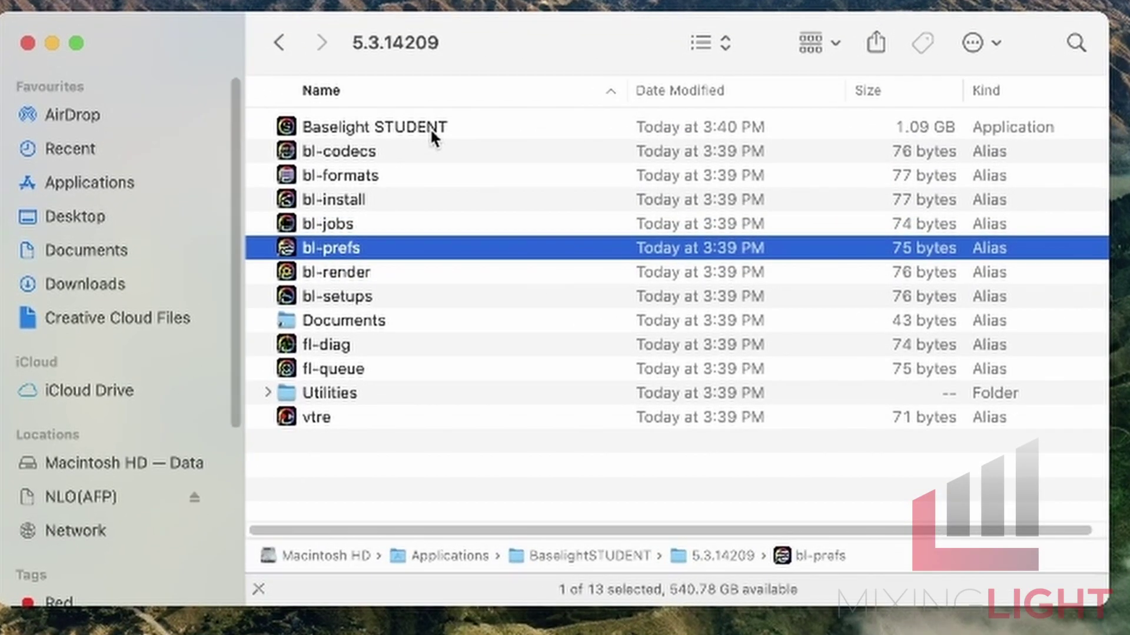
Launch Baselight STUDENT from the 5.3.14209 folder in Finder
double_click(430, 128)
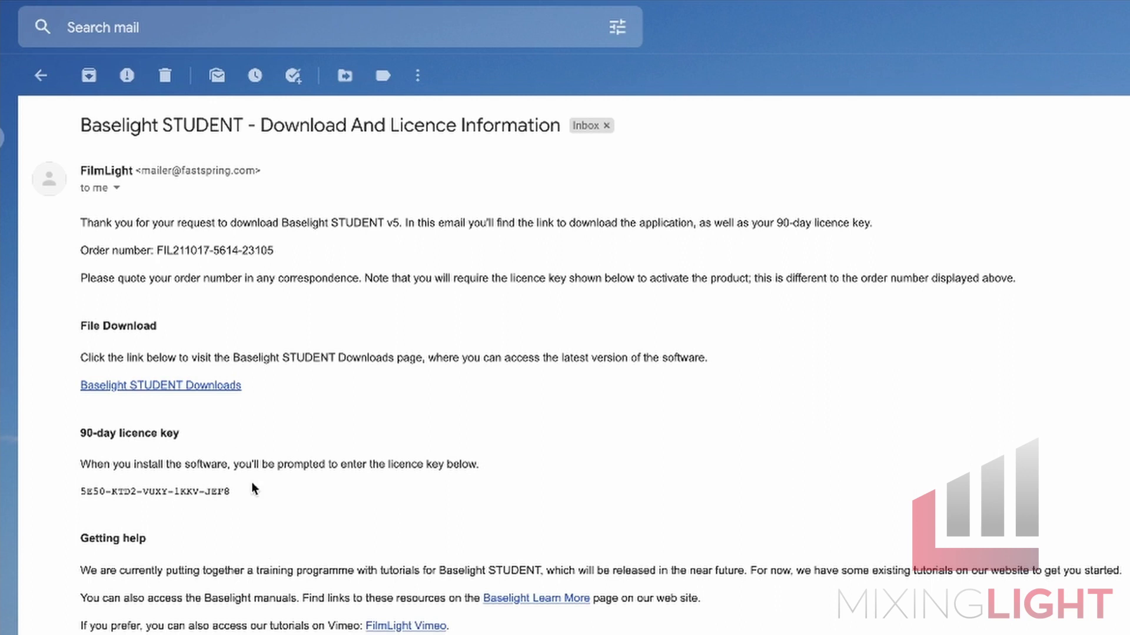
Select the licence email text from the 90-day licence key up to the File Download section
drag(253, 492, 76, 330)
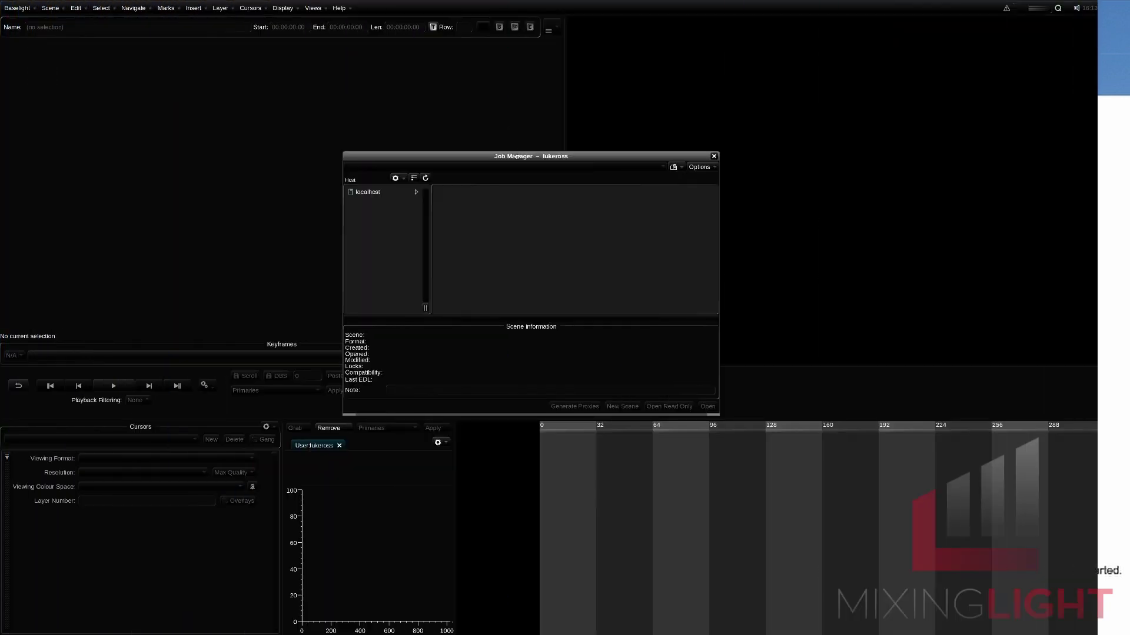
Move the Job Manager window toward the centre of the Baselight screen
drag(483, 165, 620, 165)
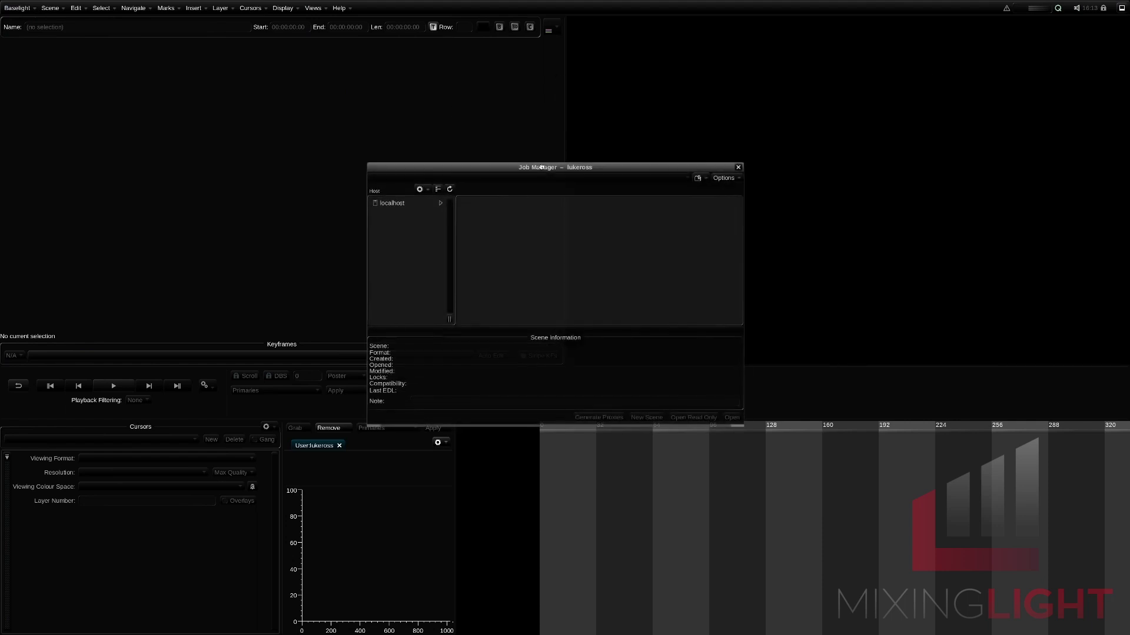